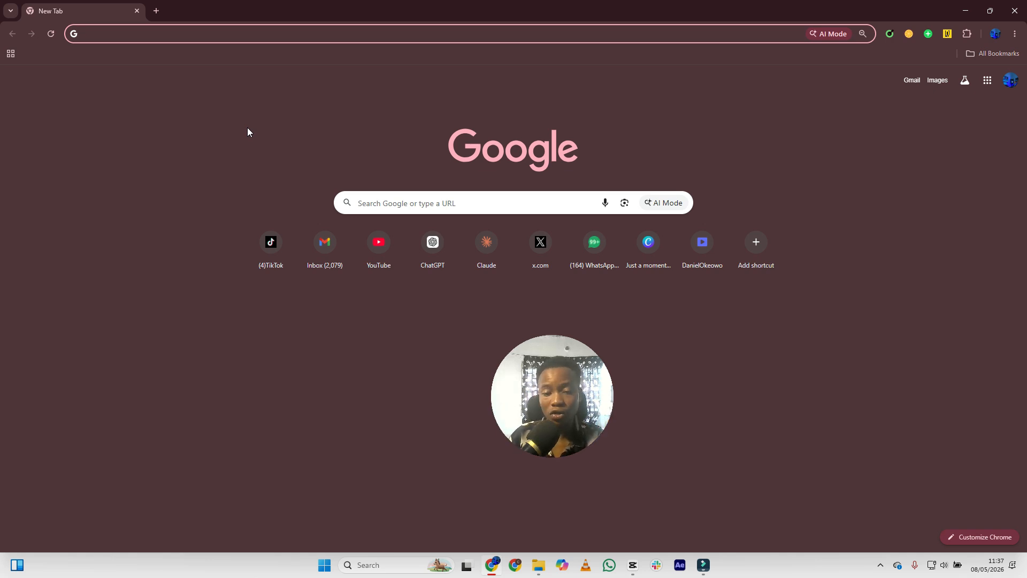
Search the web for "about crpto tax" and open CoinLedger's guide "Crypto Taxes: The Complete Guide (2026)"
text(crypto)
key(Escape)
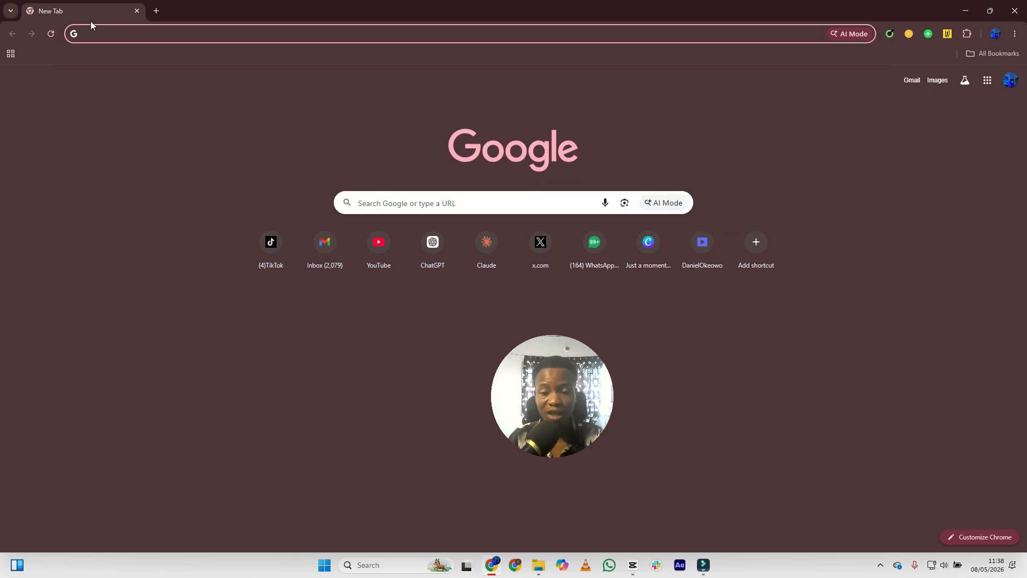
text(about )
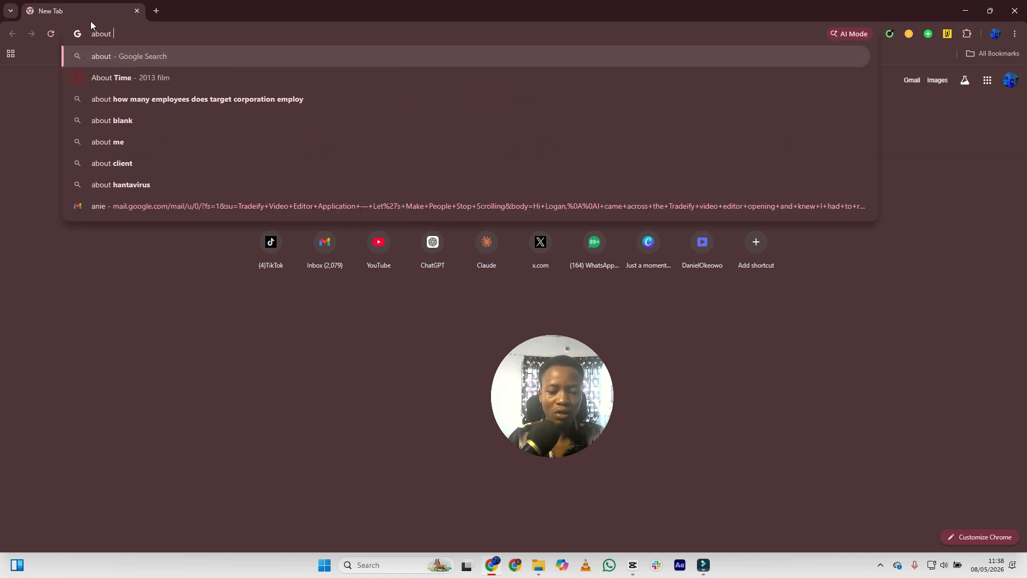
text(crp)
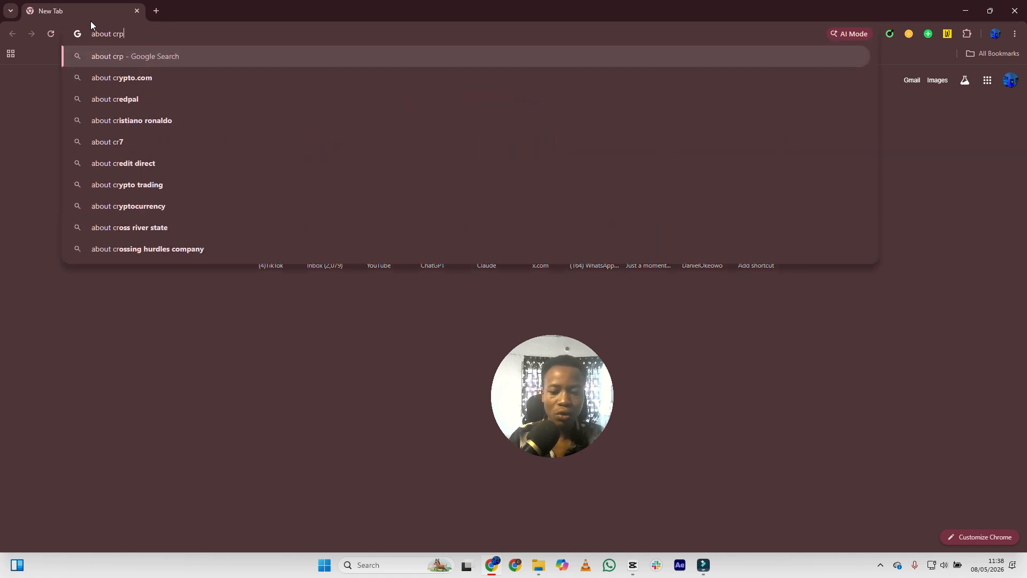
text(to taxk)
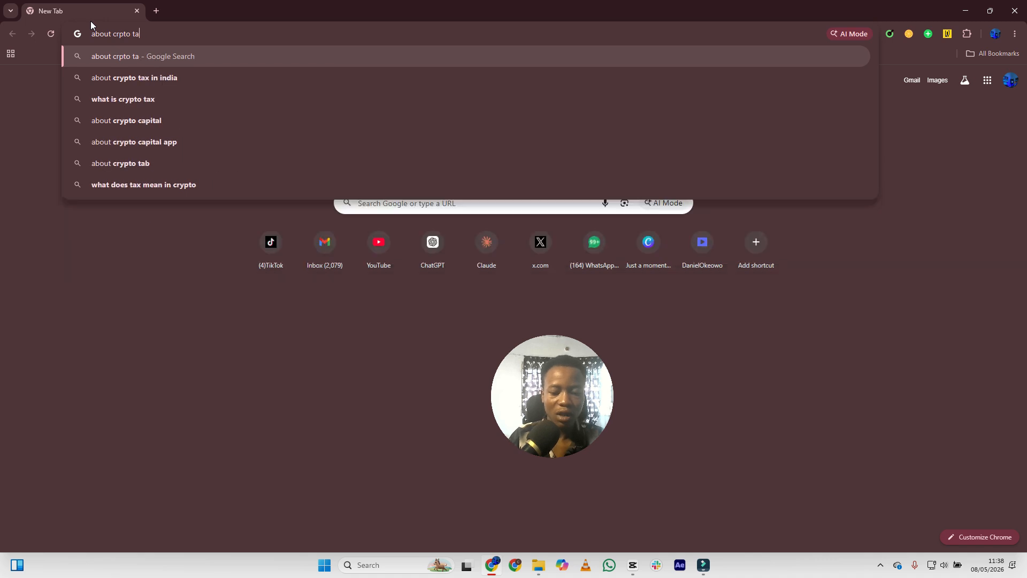
key(BackSpace)
key(BackSpace)
text(x)
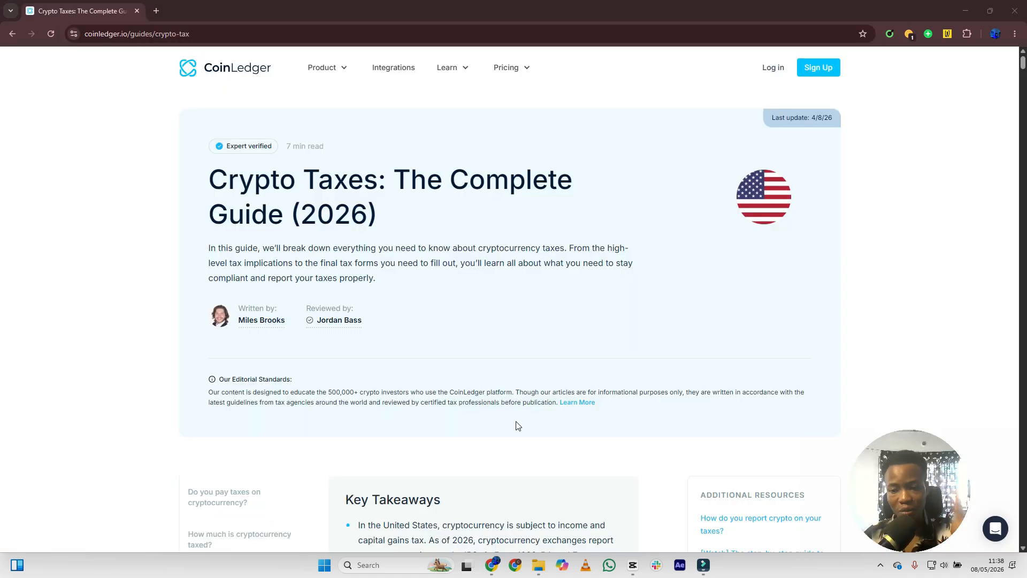
Capture a rectangular screenshot of the visible CoinLedger guide page, excluding the browser toolbar, with Snipping Tool
drag(206, 176, 452, 230)
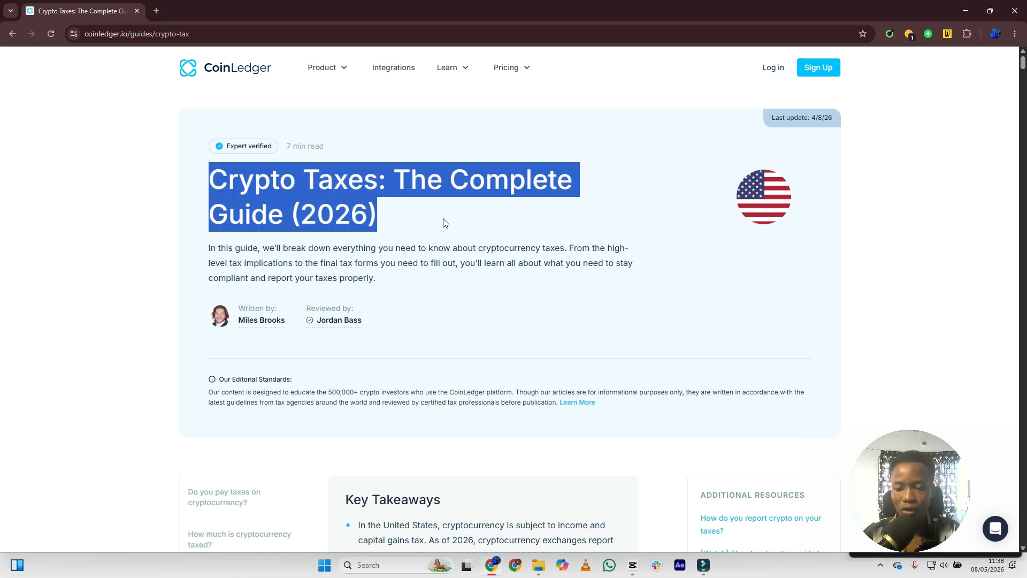
click(476, 224)
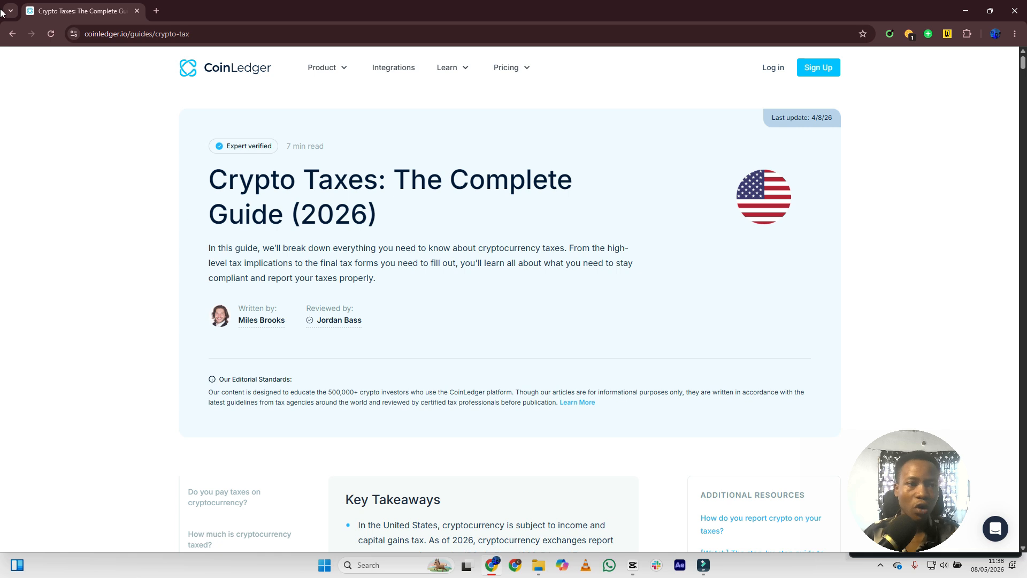
key(super)
text(sb)
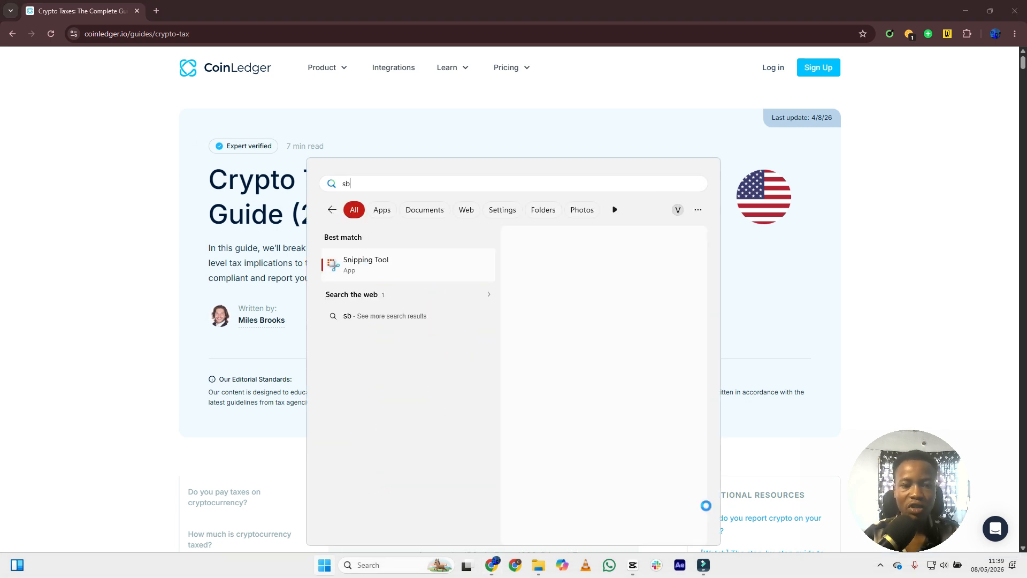
key(Return)
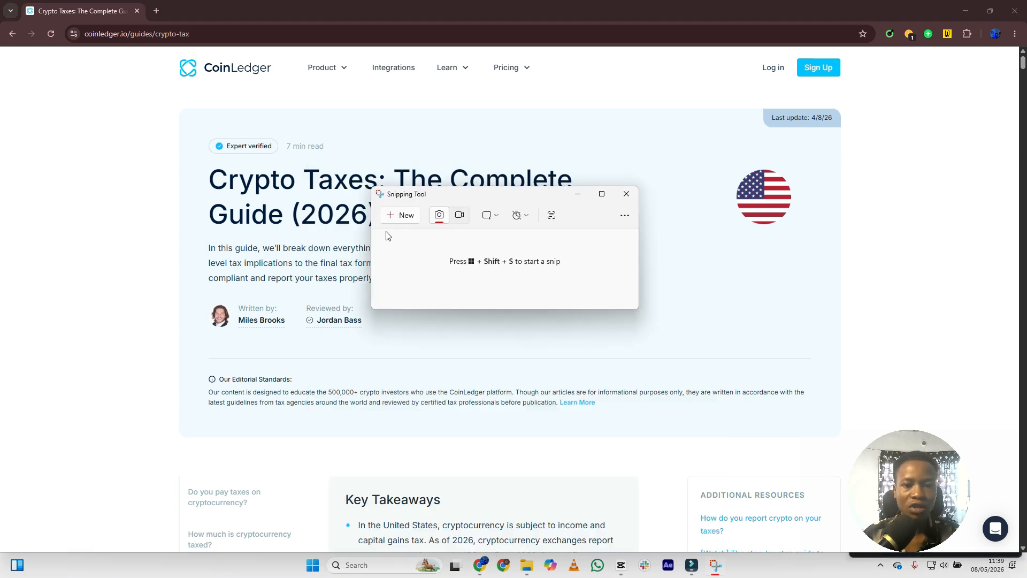
click(407, 215)
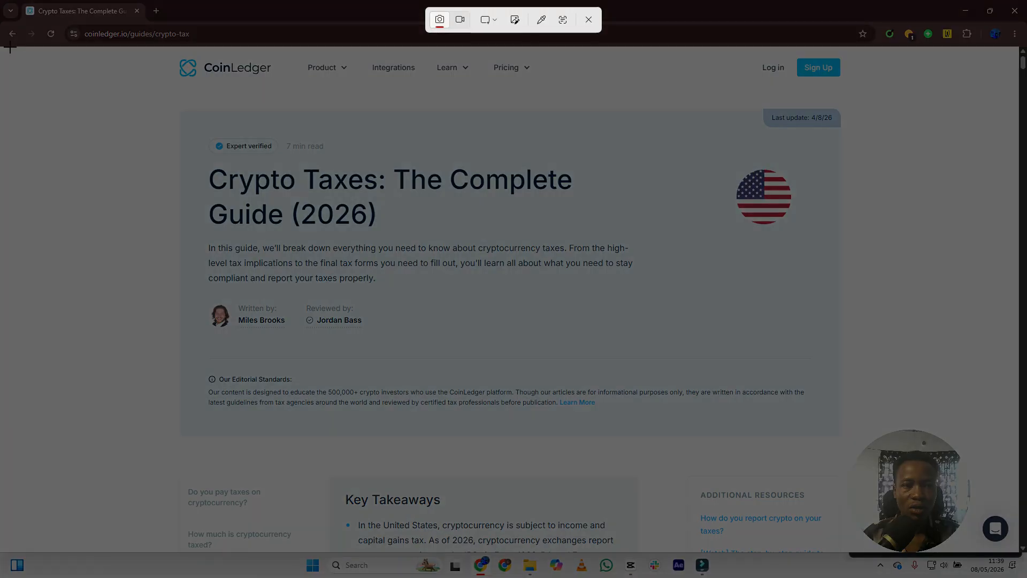
drag(1, 48, 1021, 554)
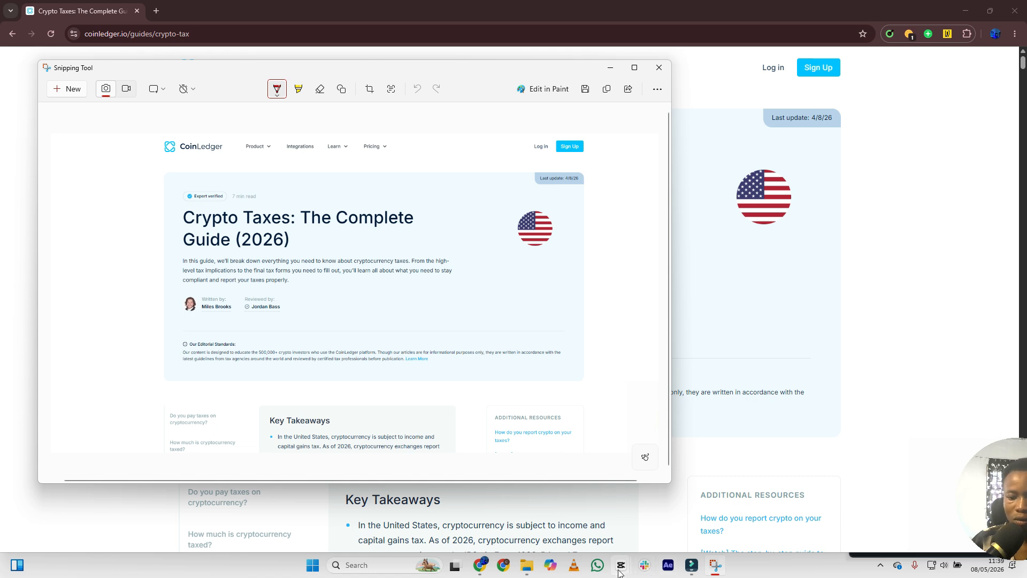
Switch to CapCut, import the newest screenshot PNG from Downloads, and place it at the start of the timeline
mouse_move(619, 573)
click(664, 498)
drag(1013, 472, 762, 166)
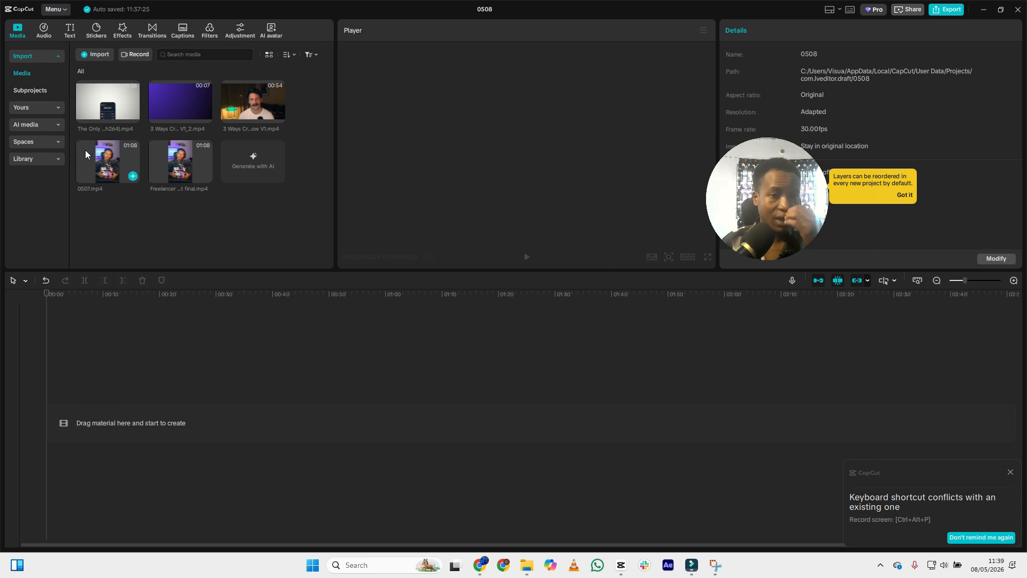
click(133, 177)
key(ctrl+z)
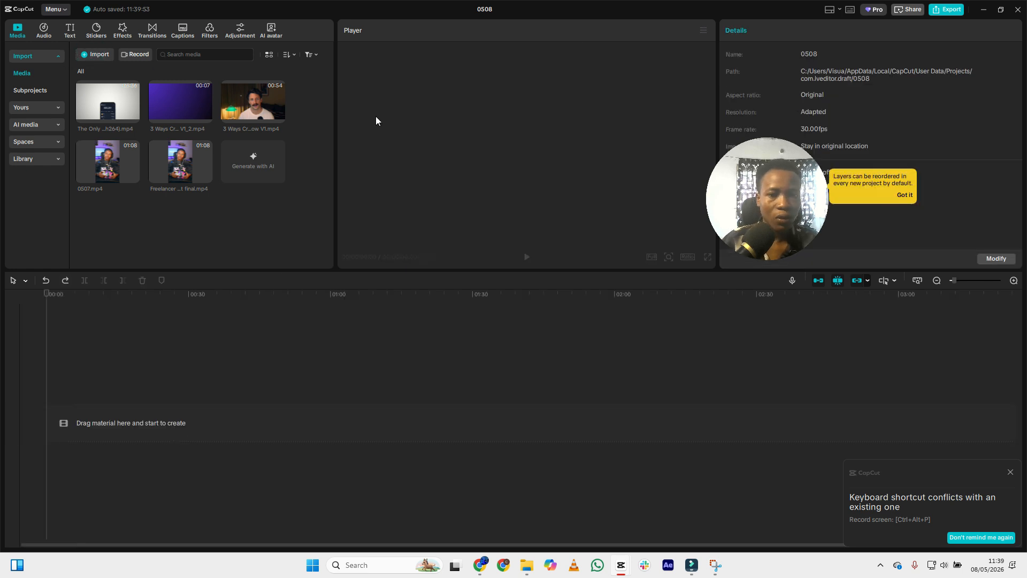
key(ctrl+i)
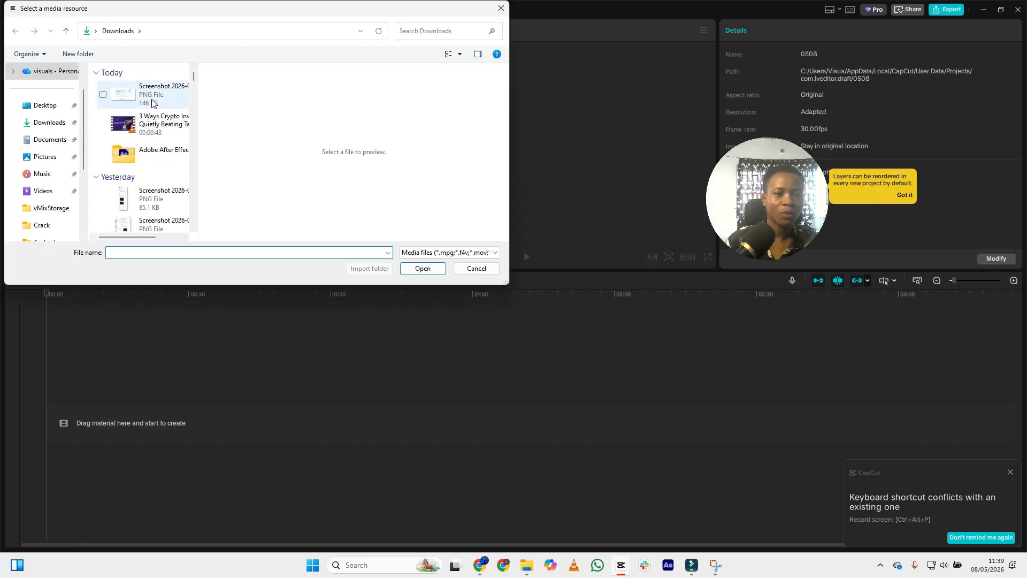
click(152, 100)
double_click(152, 99)
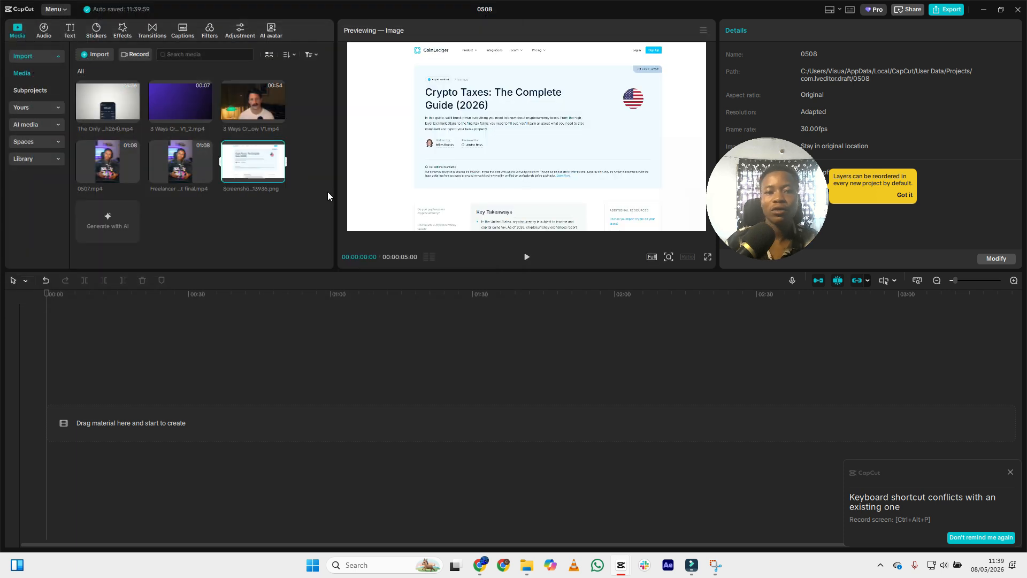
drag(241, 163, 112, 396)
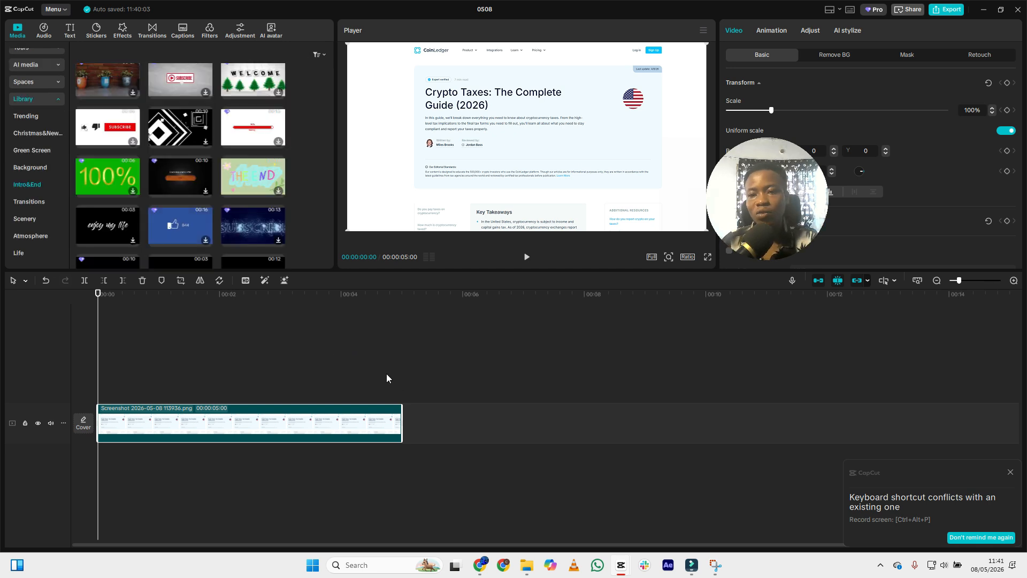
Switch to the browser, open canva.com in a new tab, and create a blank YouTube Thumbnail design
click(476, 565)
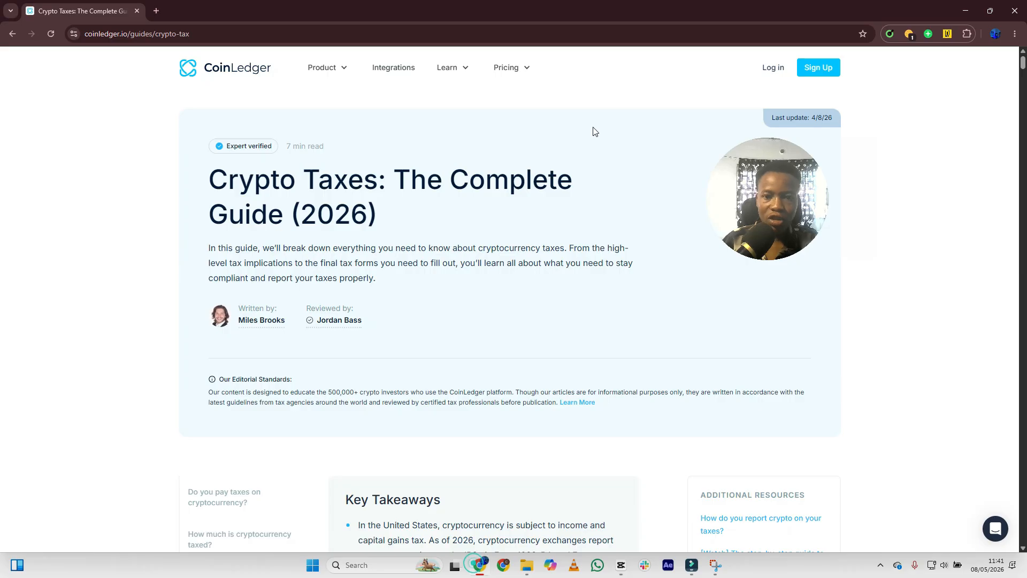
click(157, 10)
text(canva.com)
key(Return)
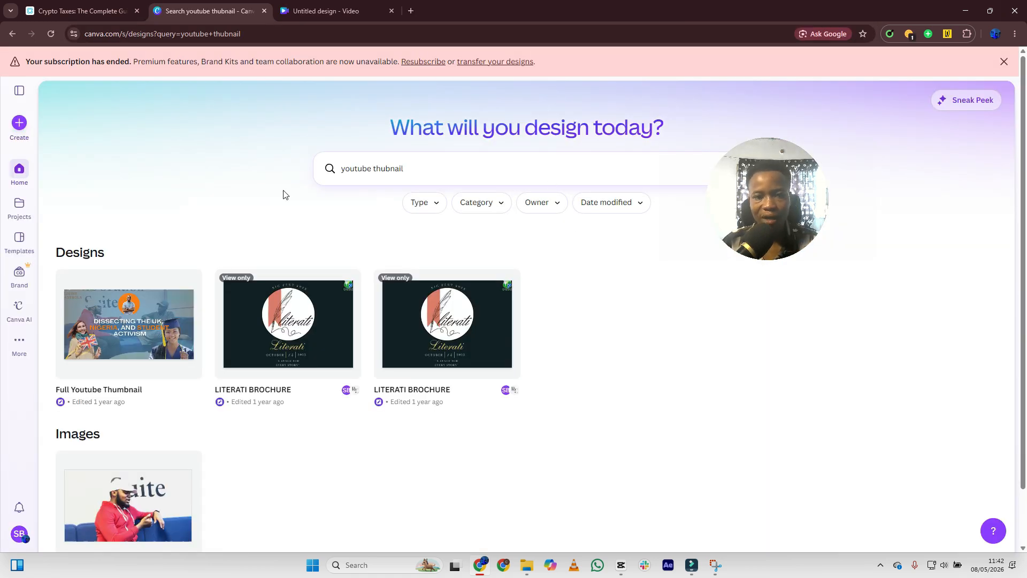
click(16, 125)
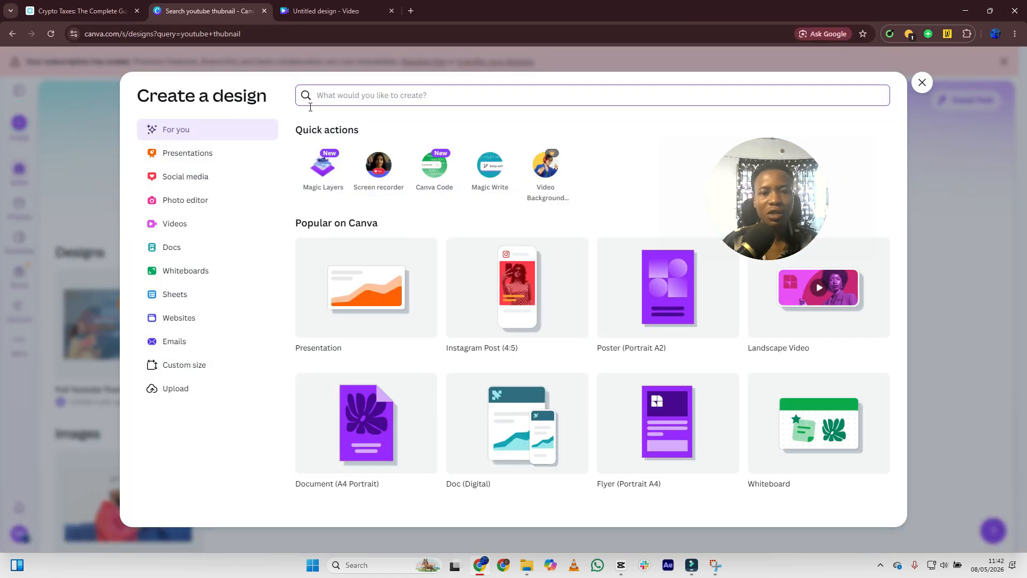
text(thubnail)
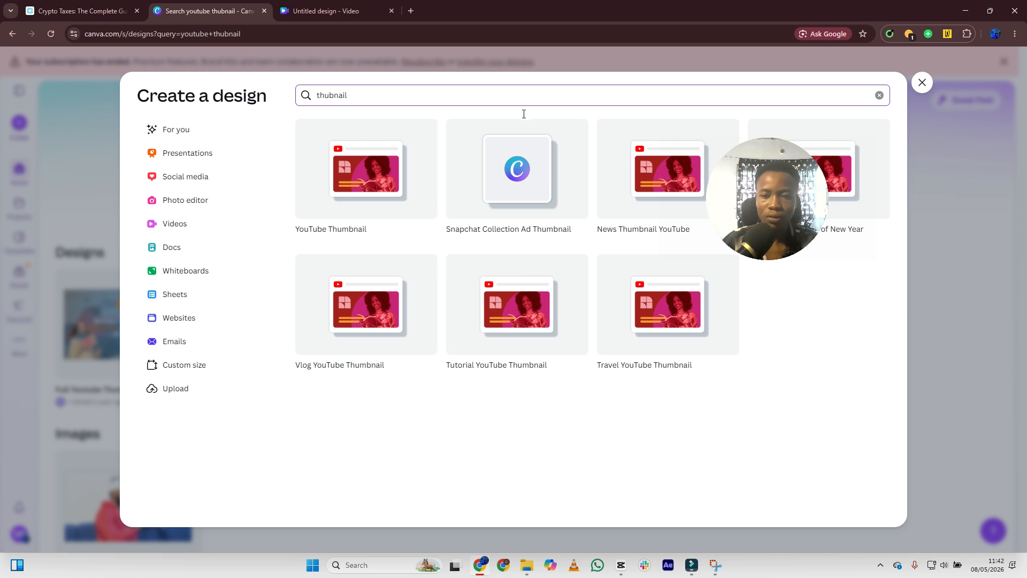
click(358, 193)
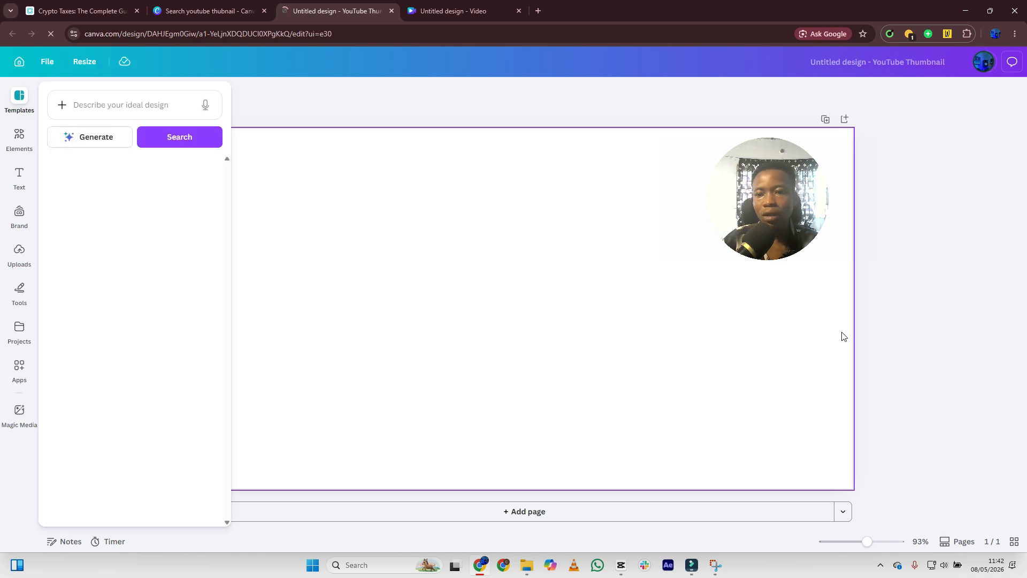
Fill the blank thumbnail's background with the default solid yellow color
click(609, 306)
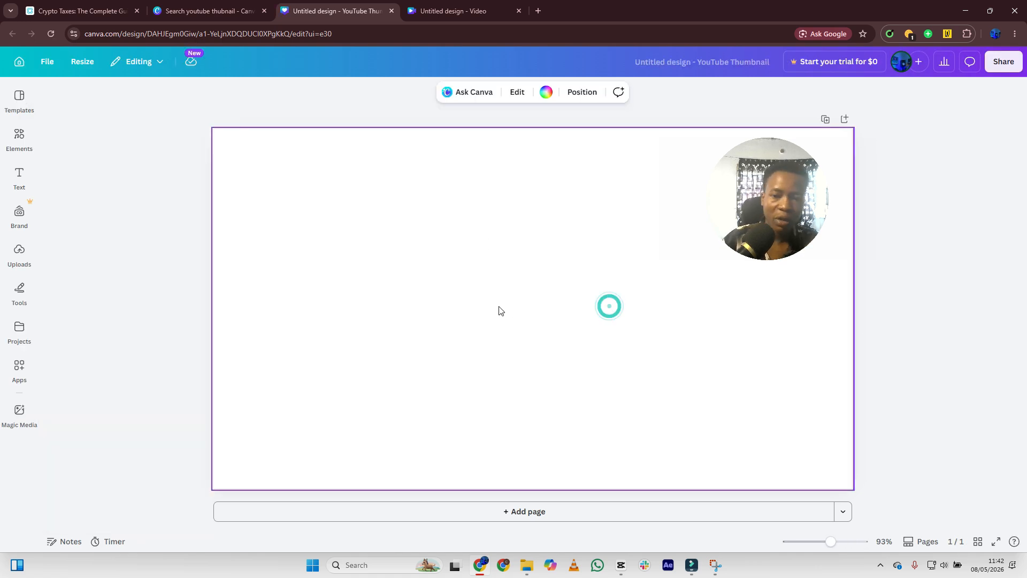
click(544, 92)
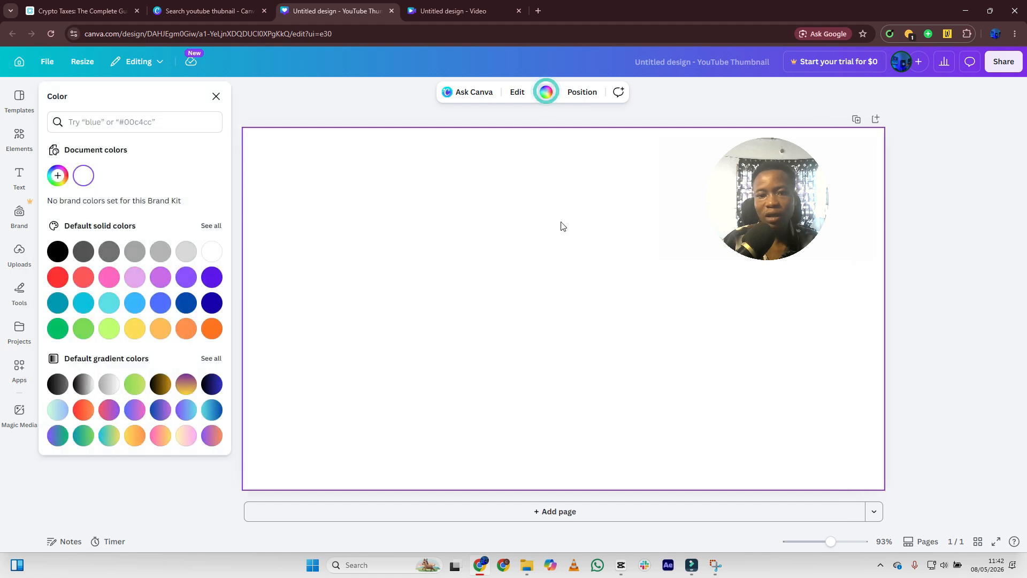
click(135, 328)
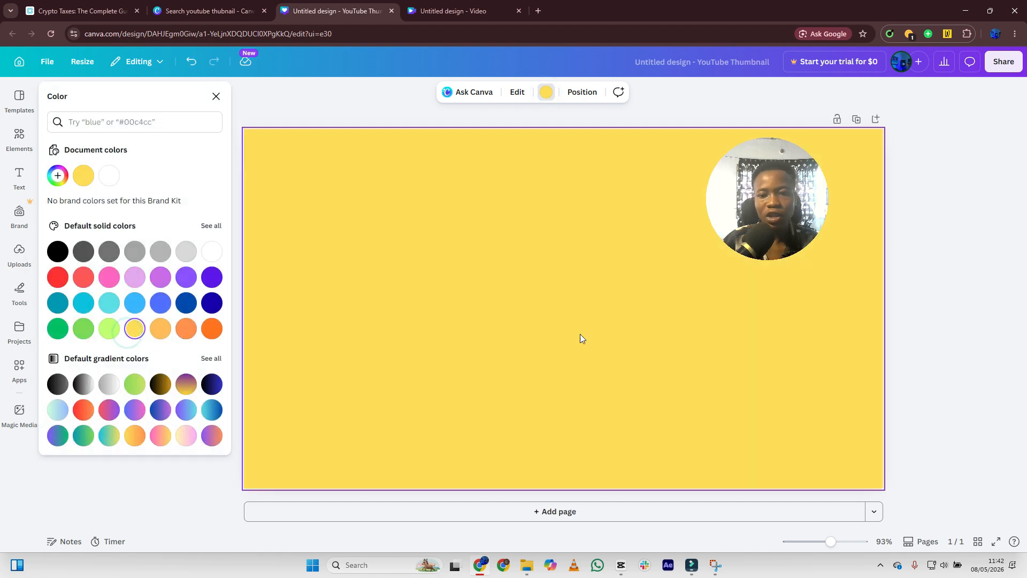
drag(796, 193, 745, 381)
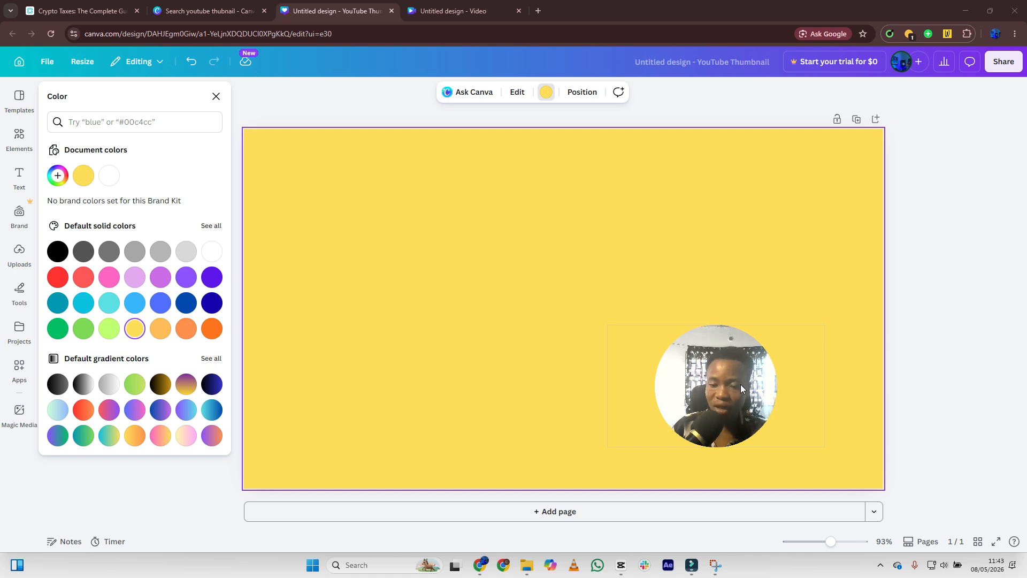
drag(711, 410, 939, 370)
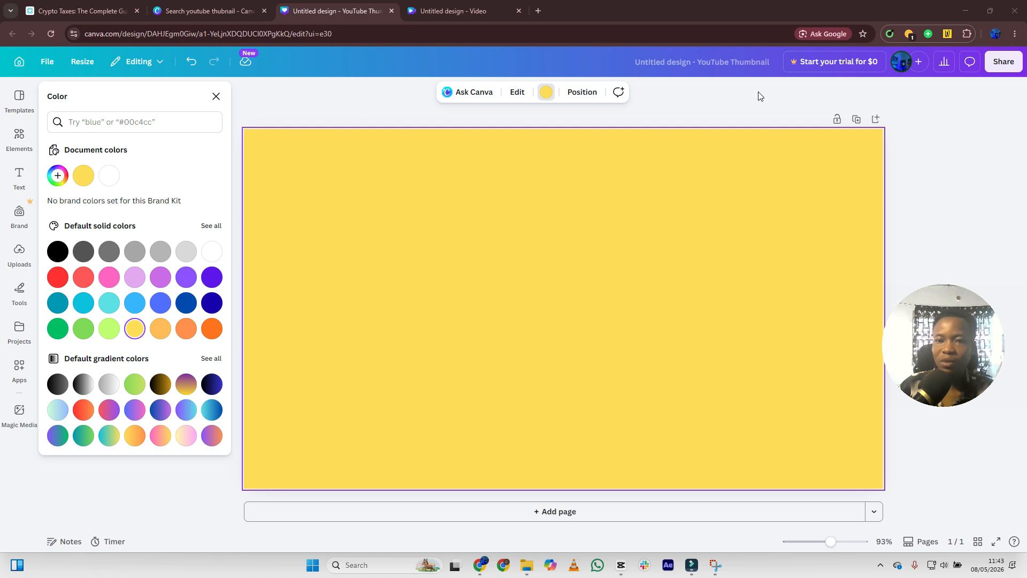
Rename the design as "yellow bg"
click(725, 65)
text(yee)
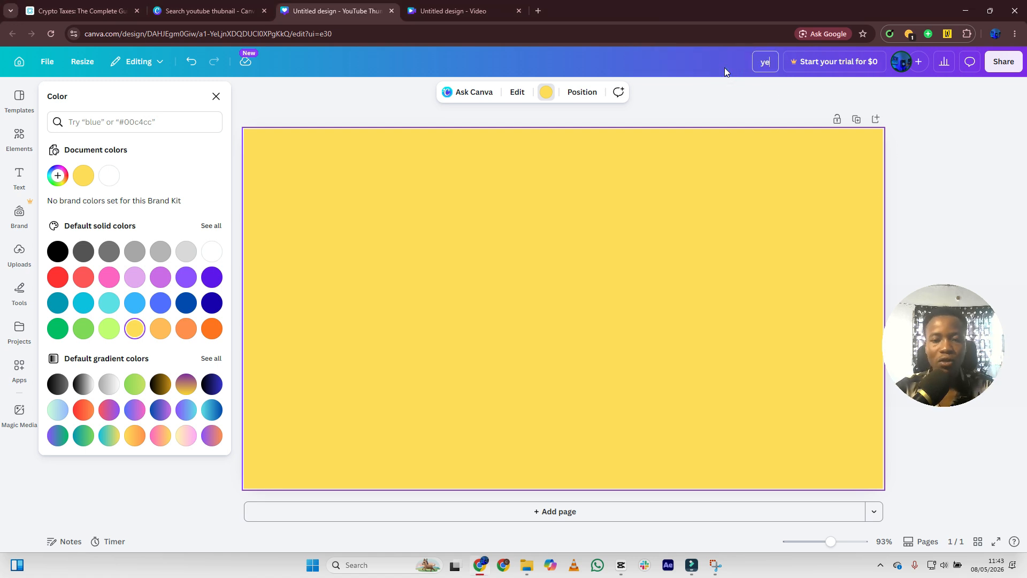
key(BackSpace)
text(llo)
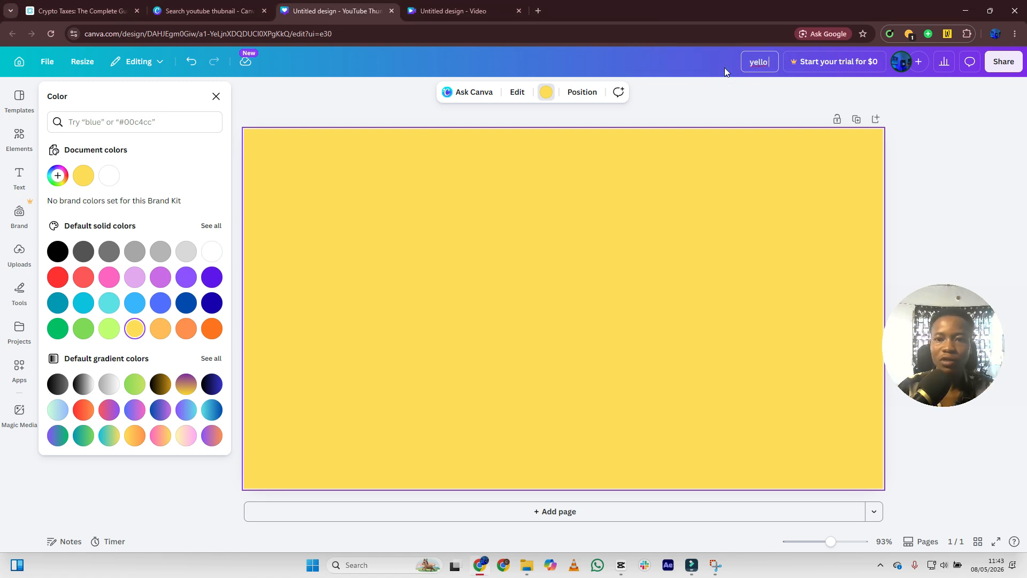
text(w bg)
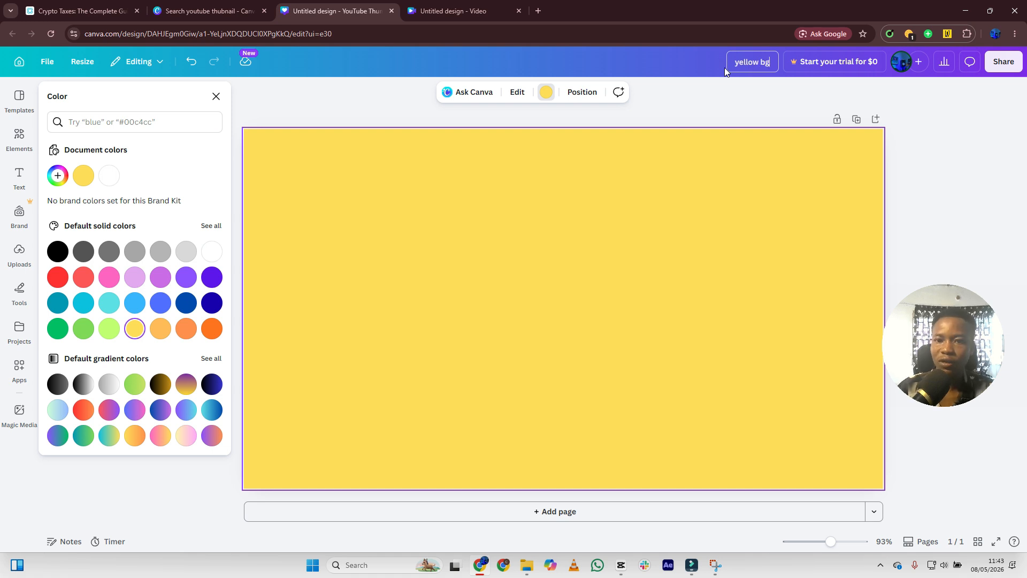
click(936, 121)
Download the yellow bg design as a PNG at 1,280 × 720 px
click(1004, 61)
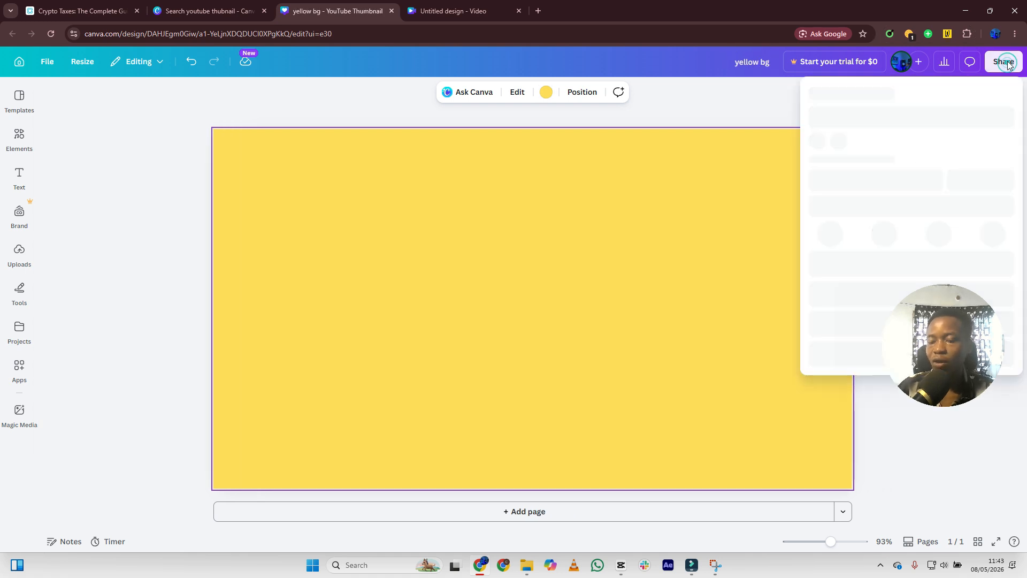
click(835, 292)
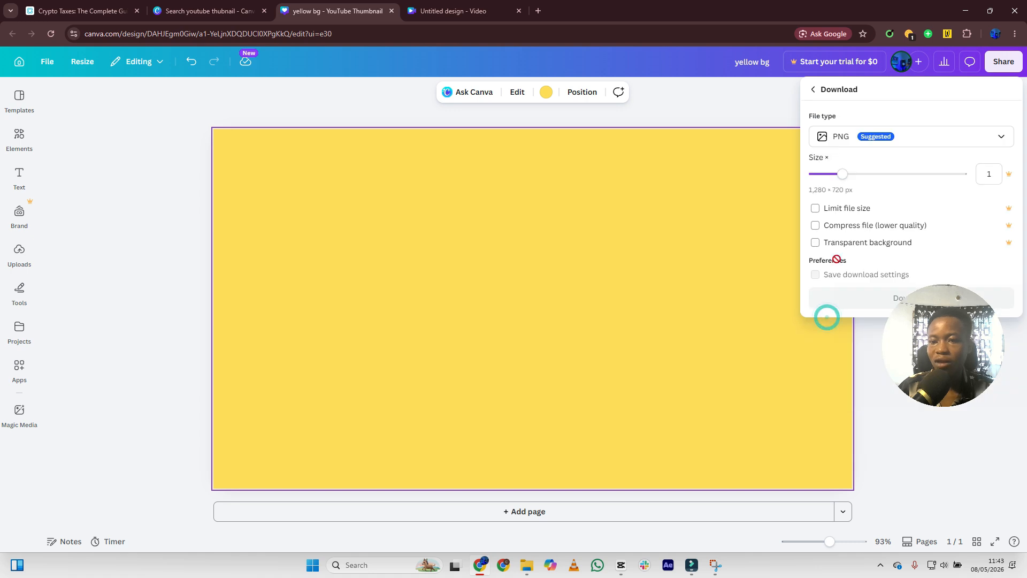
click(835, 294)
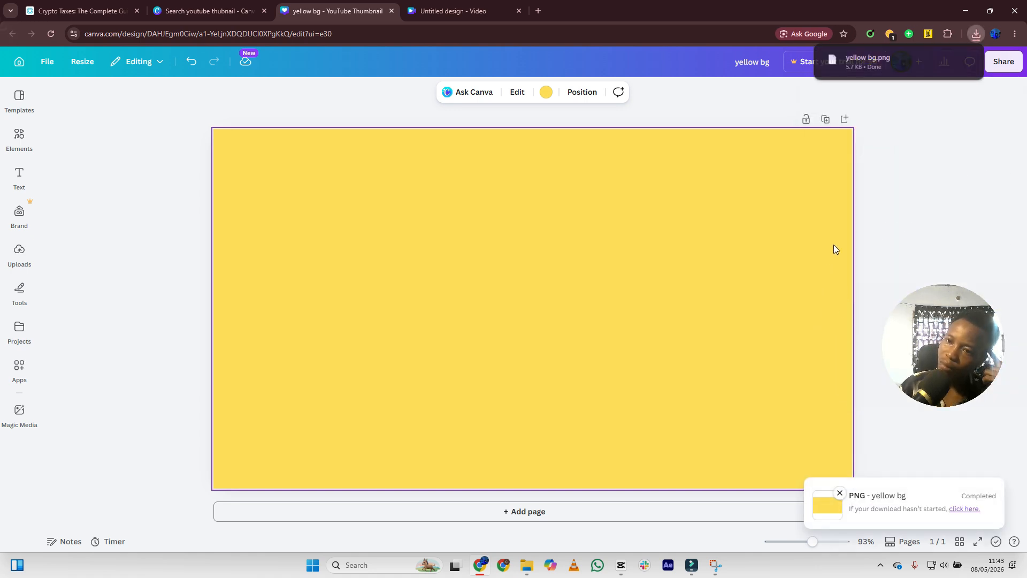
Switch to CapCut, import yellow bg.png, and place it on the track above the screenshot clip at the timeline start
drag(817, 231, 427, 363)
drag(174, 361, 166, 363)
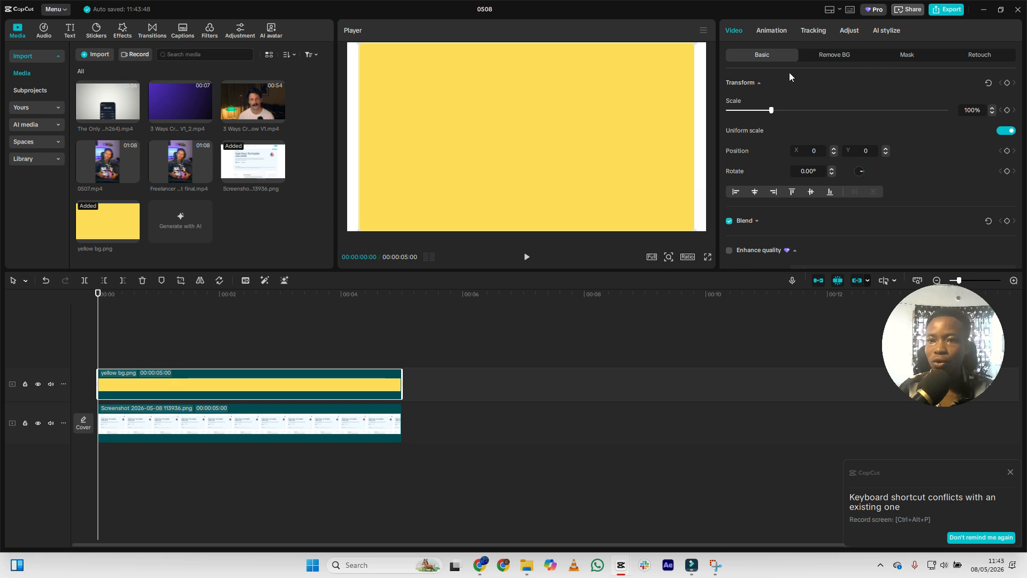
Add a Split mask to the yellow bg clip and rotate the mask to -90°
click(720, 32)
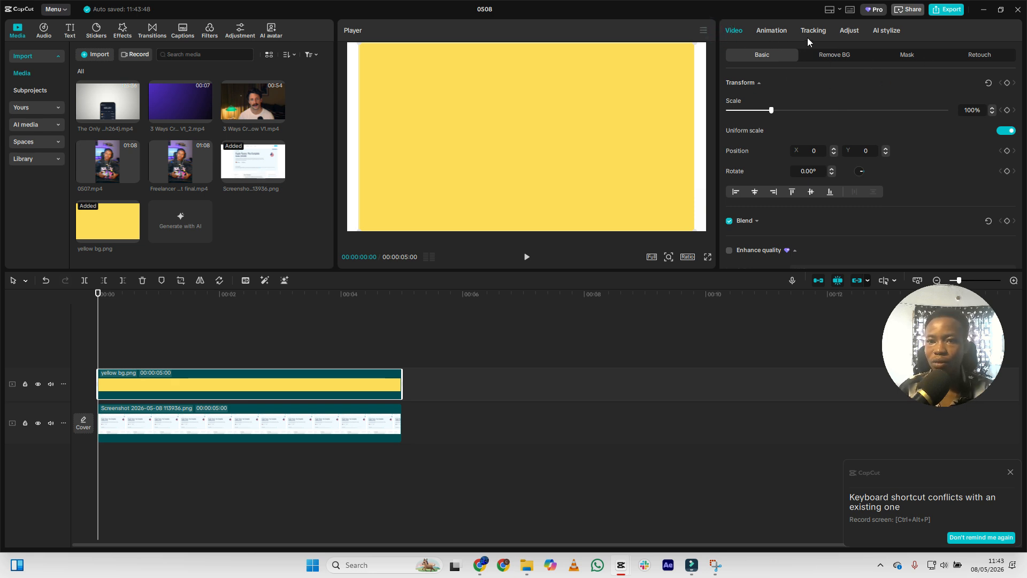
click(845, 32)
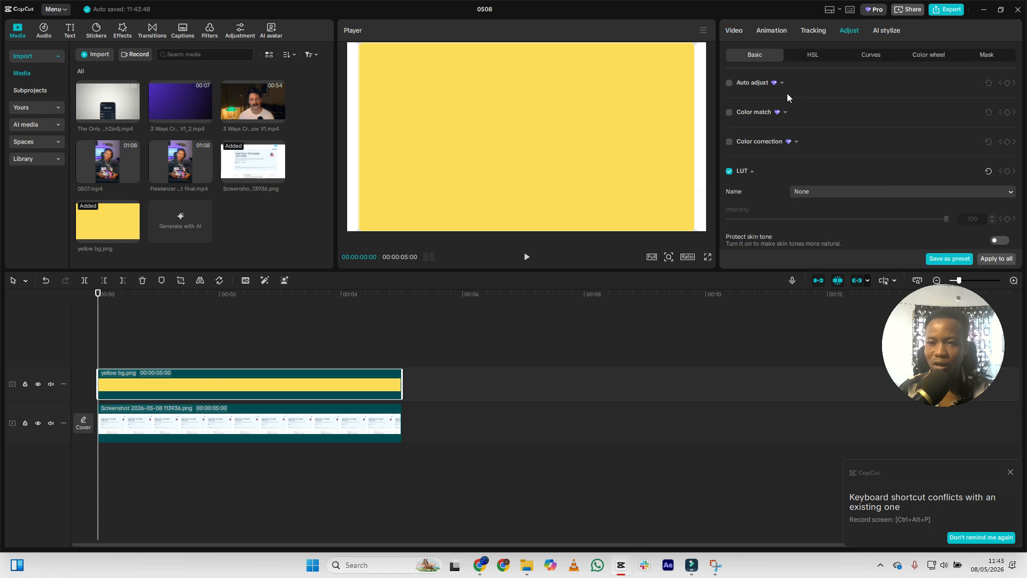
click(738, 31)
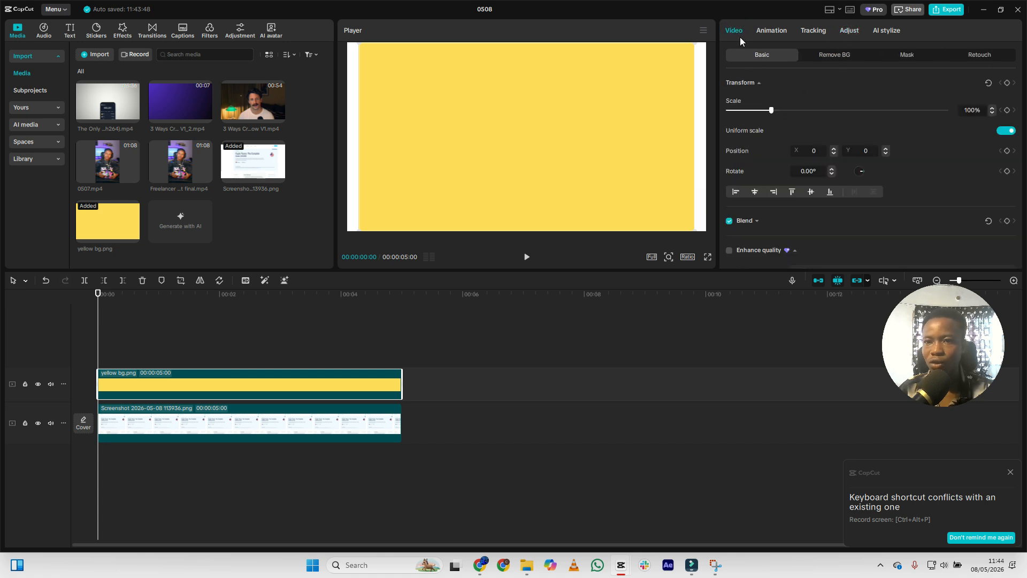
click(900, 55)
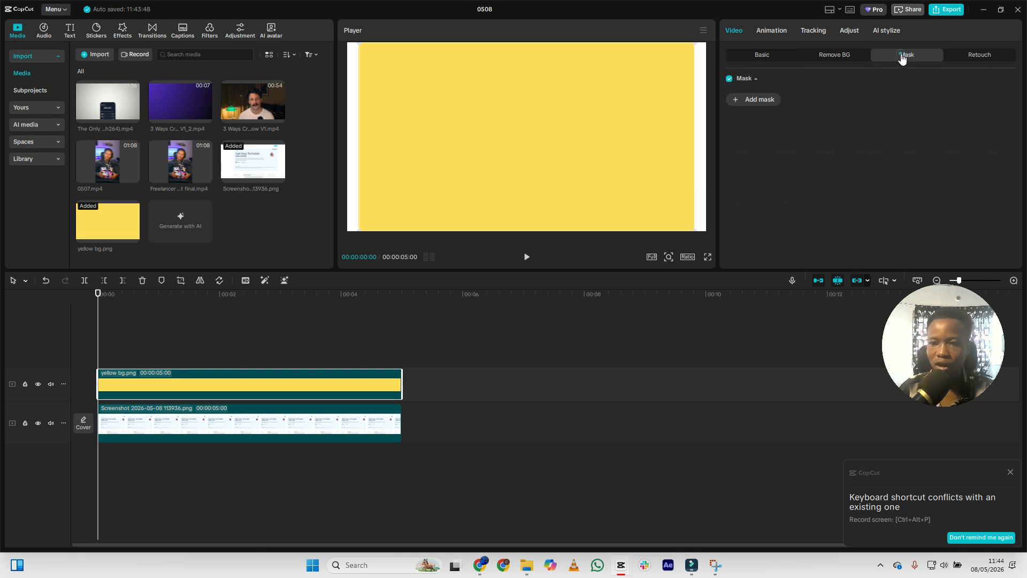
click(749, 99)
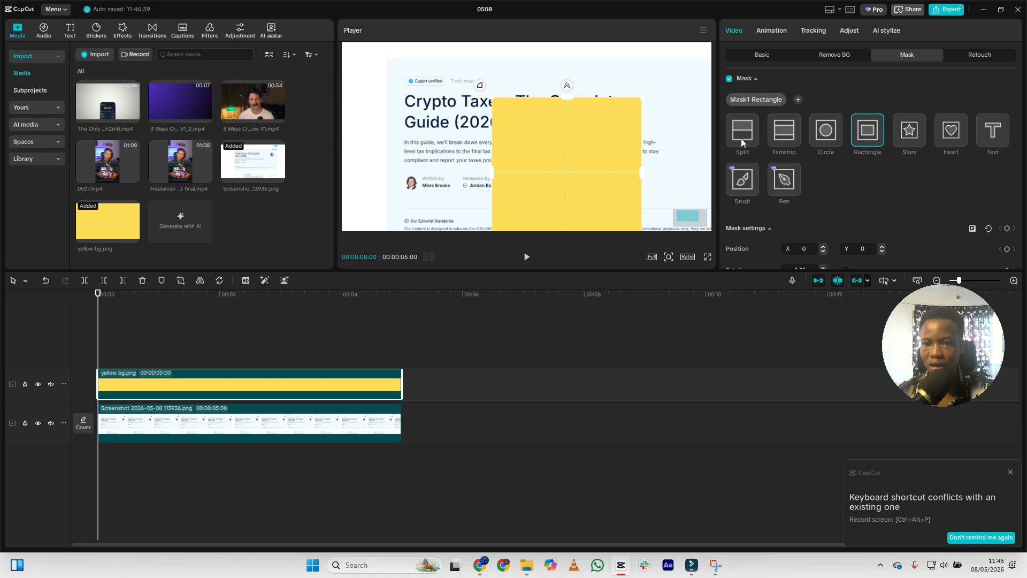
click(735, 136)
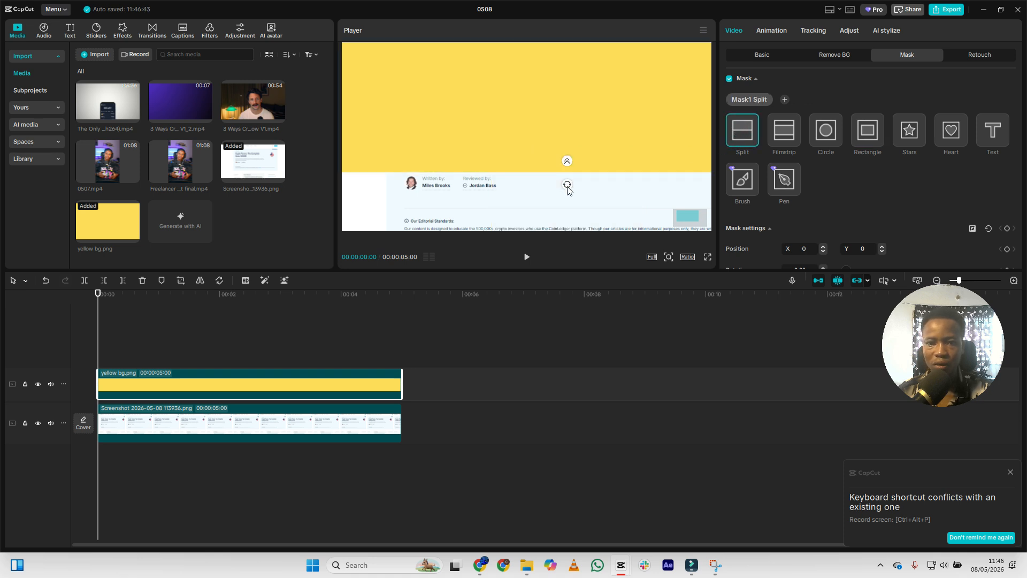
mouse_move(565, 188)
mouse_down()
mouse_move(587, 181)
mouse_move(576, 175)
mouse_up()
scroll(584, 145, down, 3)
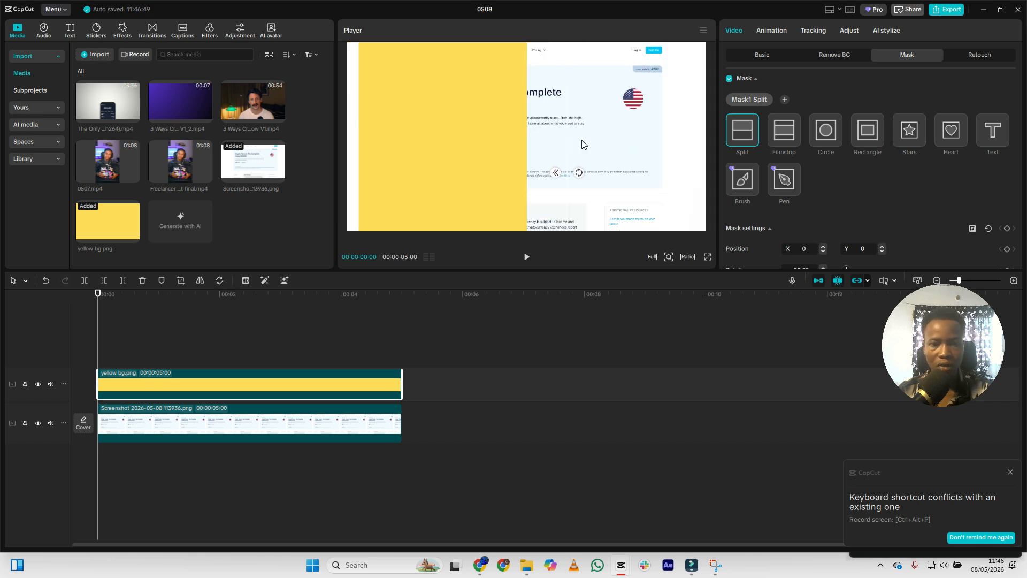
scroll(584, 144, down, 3)
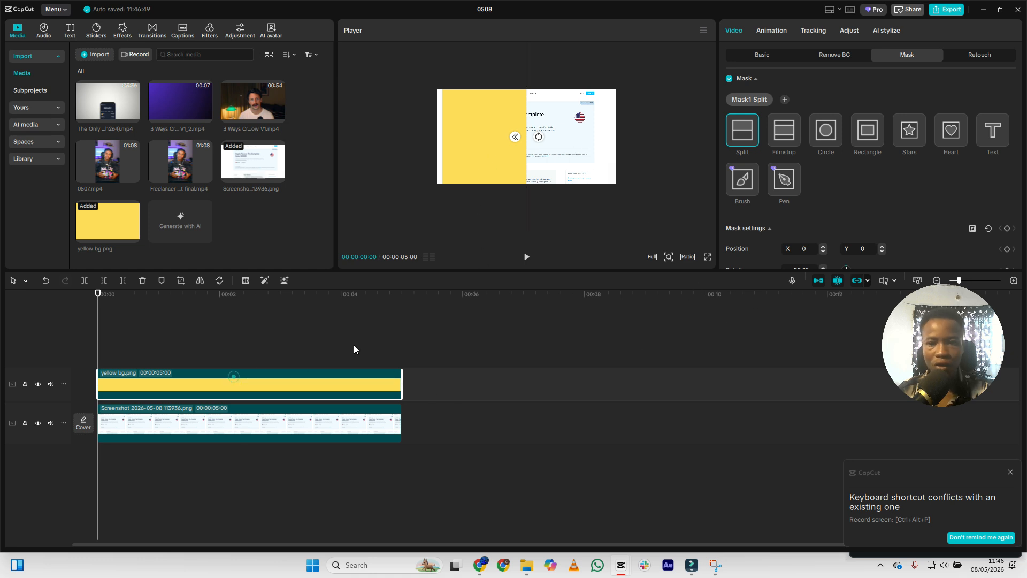
Scale the yellow bg clip uniformly to 25% and move it over the start of the article headline, at about X -644, Y 358
click(771, 58)
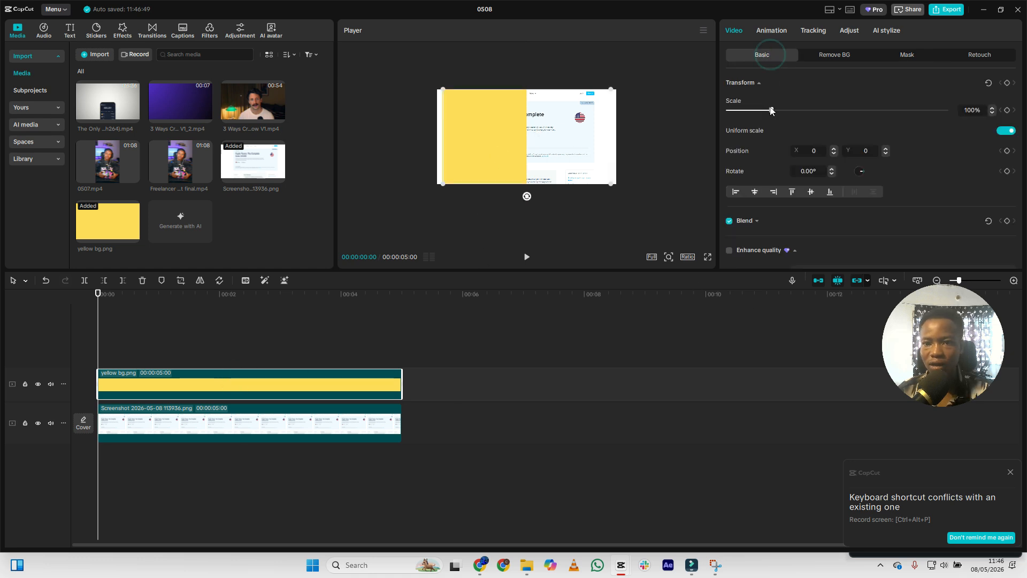
drag(771, 110, 739, 110)
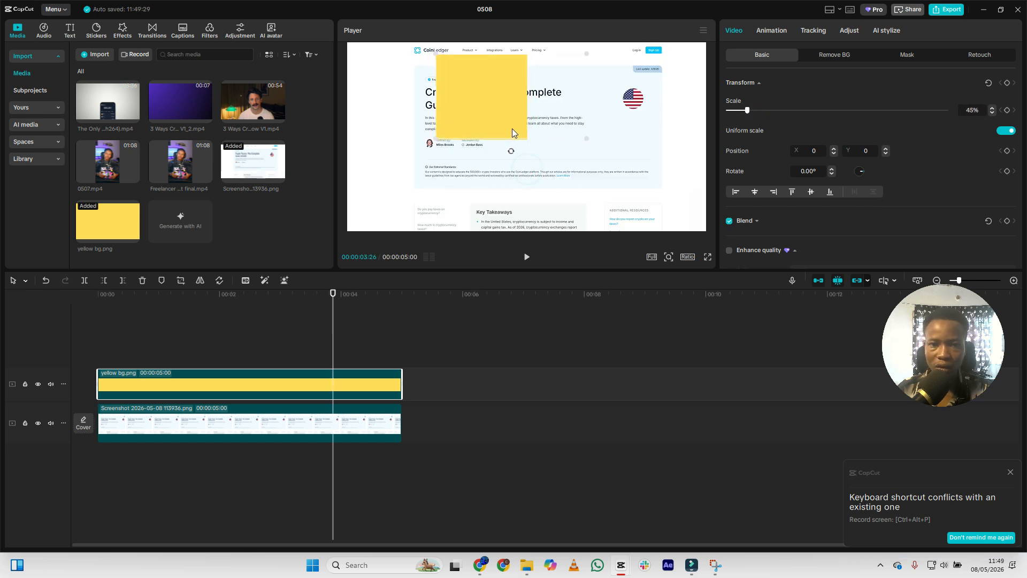
drag(512, 128, 498, 132)
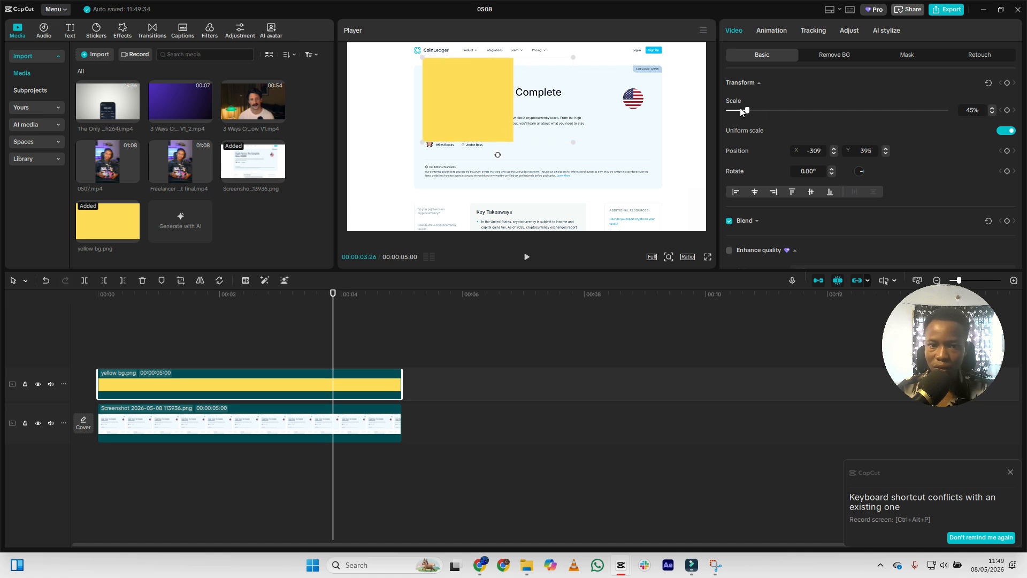
drag(741, 108, 739, 106)
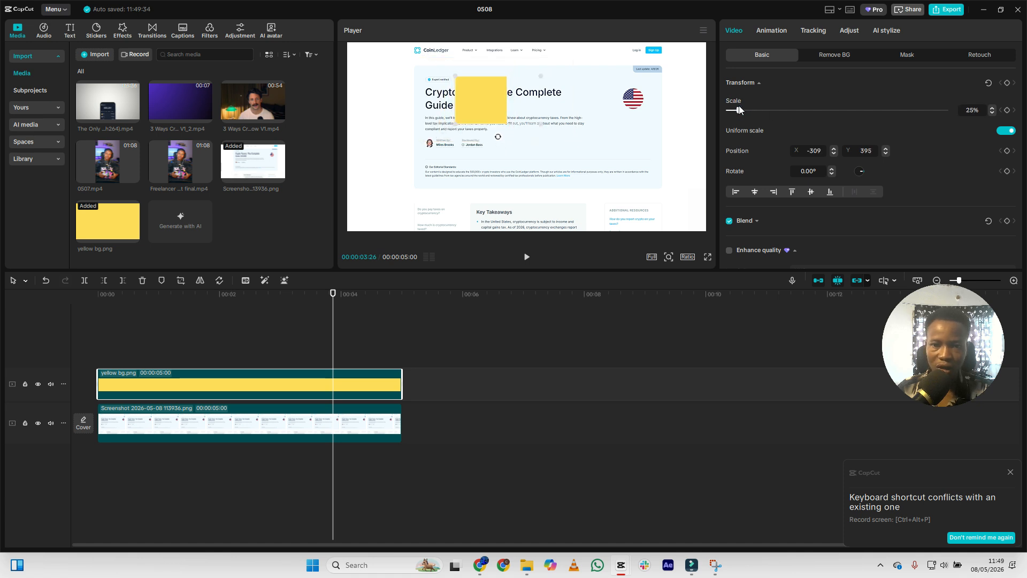
drag(467, 122, 440, 114)
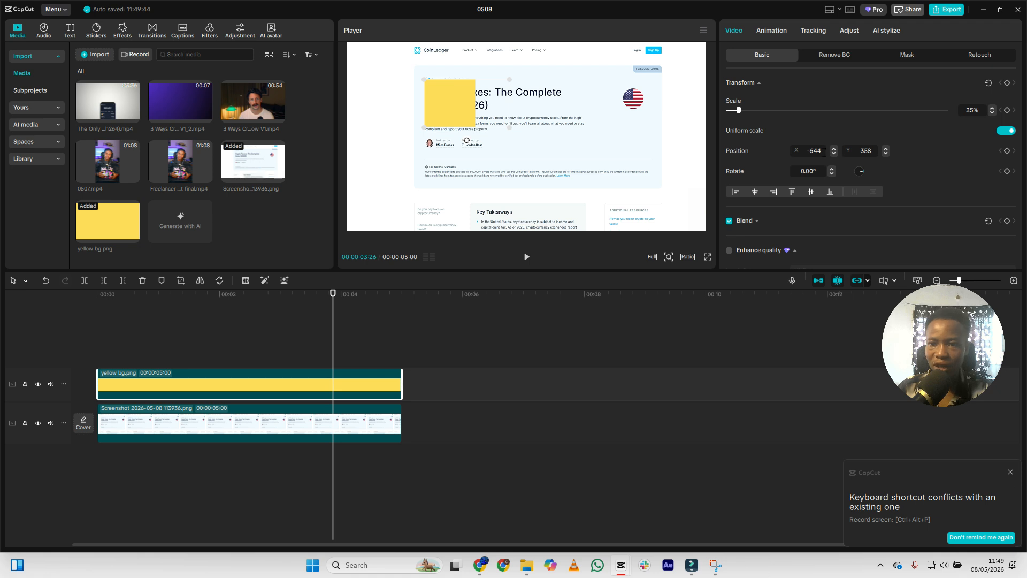
drag(739, 110, 740, 111)
key(ctrl+z)
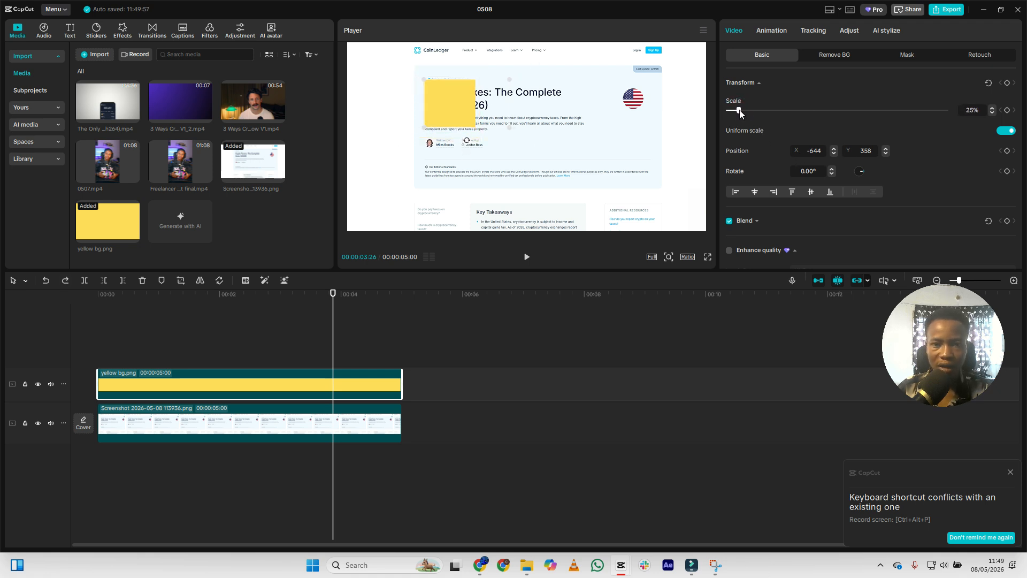
Turn off uniform scaling, set the yellow bg clip's scale height to 8%, and place it over the headline's first line at about X -624, Y 481
click(1005, 131)
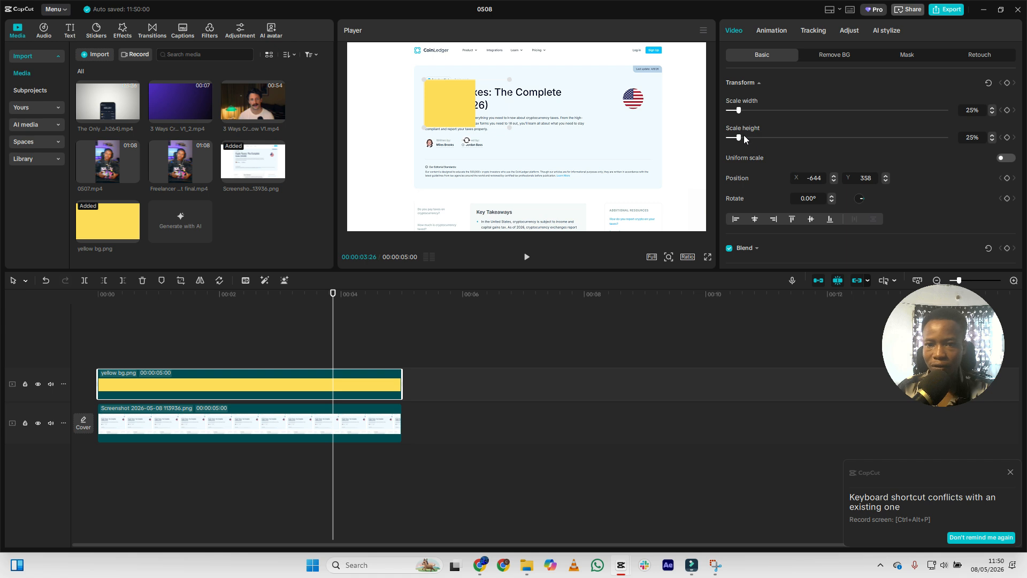
mouse_move(743, 138)
mouse_down()
mouse_move(746, 108)
mouse_move(756, 139)
mouse_move(733, 137)
mouse_up()
key(ctrl+z)
mouse_move(467, 104)
mouse_down()
mouse_move(468, 91)
mouse_move(466, 103)
mouse_move(480, 98)
mouse_up()
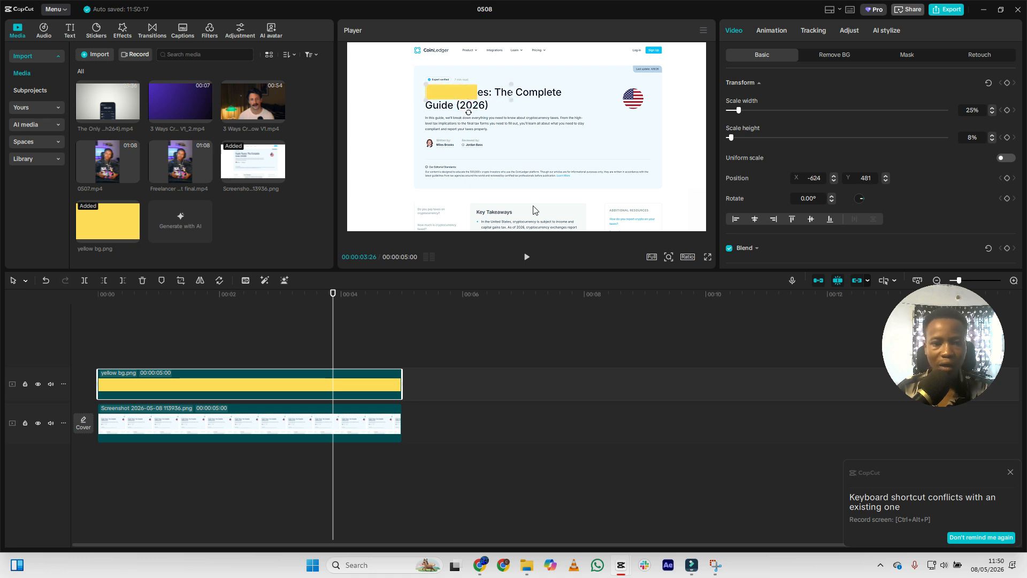
click(454, 99)
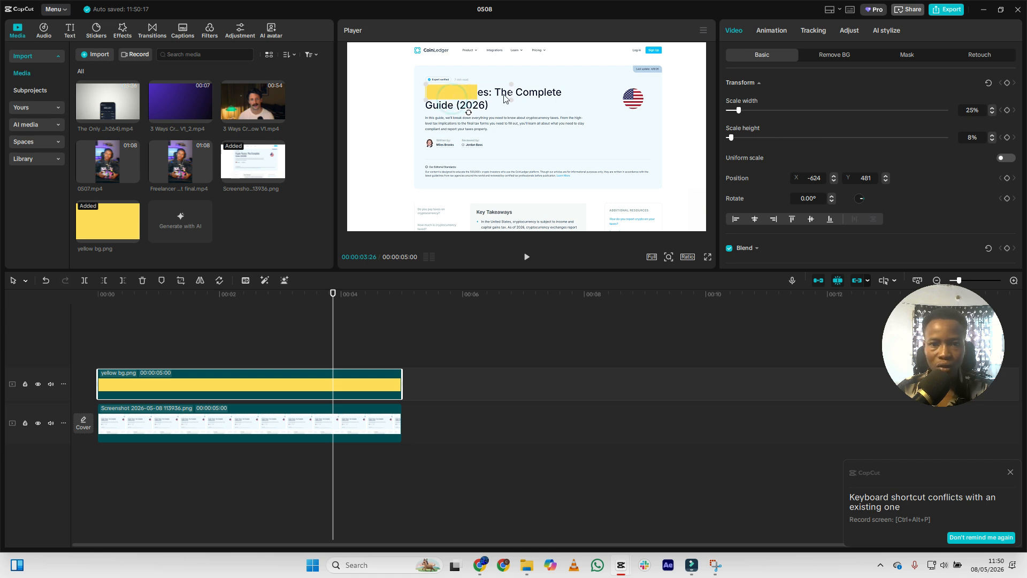
key(ctrl+z)
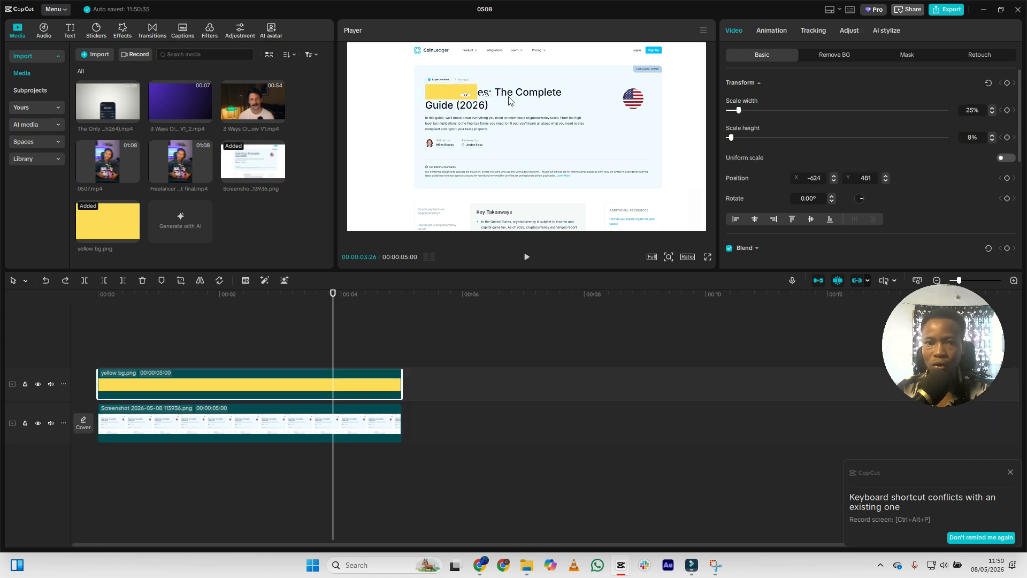
click(458, 89)
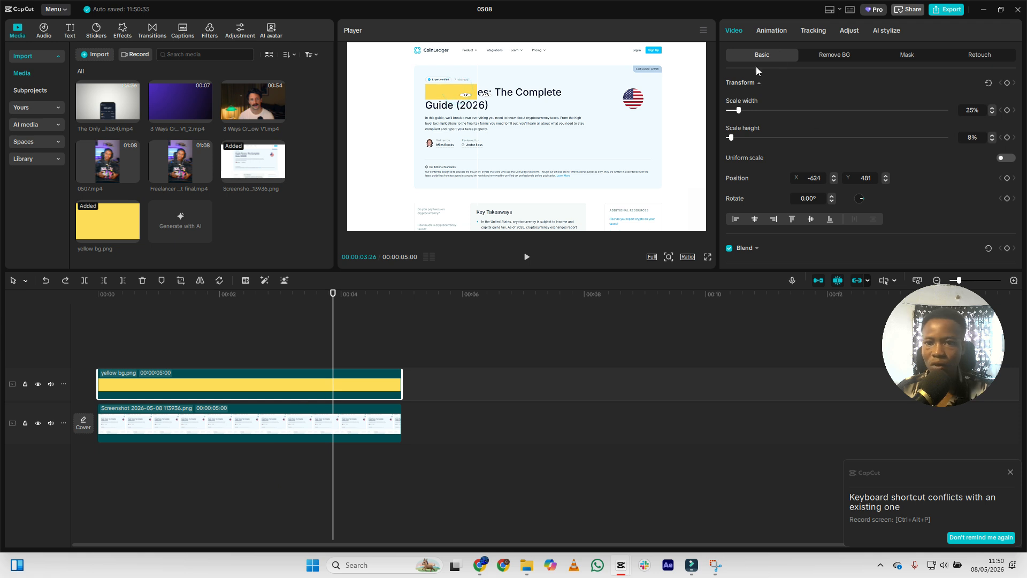
Try different X positions for the yellow bg clip's split mask, including 1 and 500
click(907, 54)
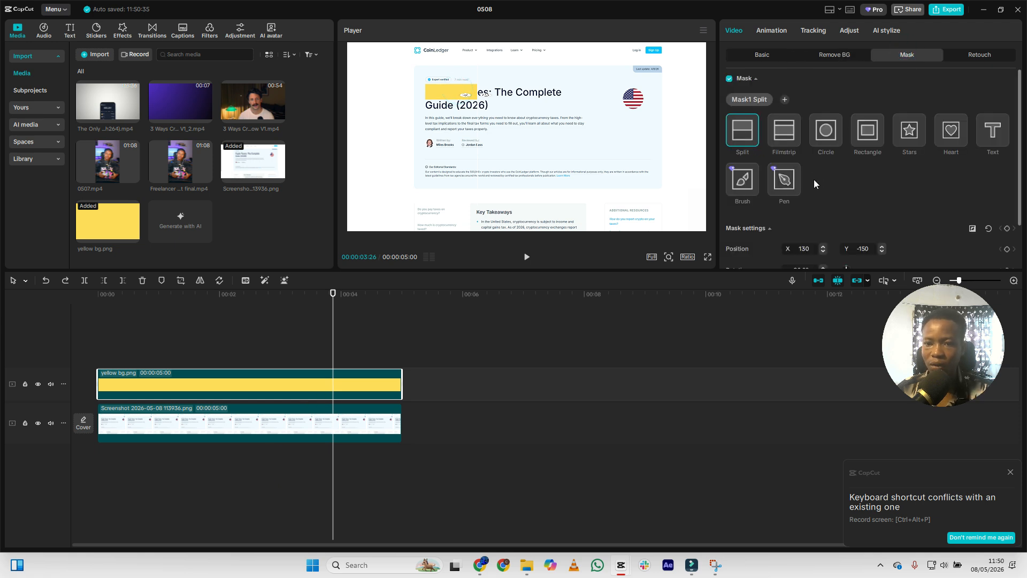
scroll(814, 179, down, 1)
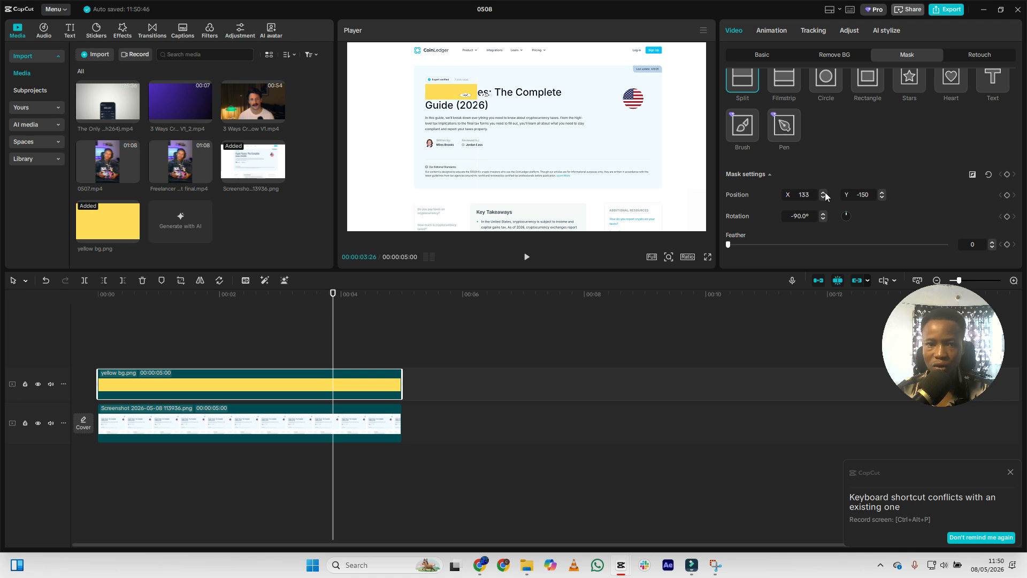
click(824, 193)
click(813, 196)
text(30)
key(Return)
key(ctrl+z)
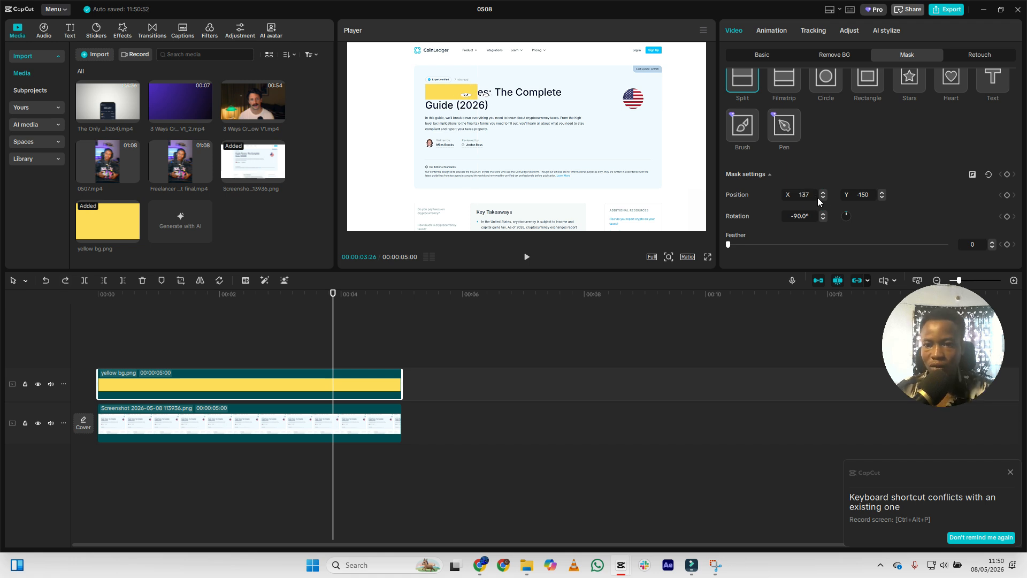
click(804, 194)
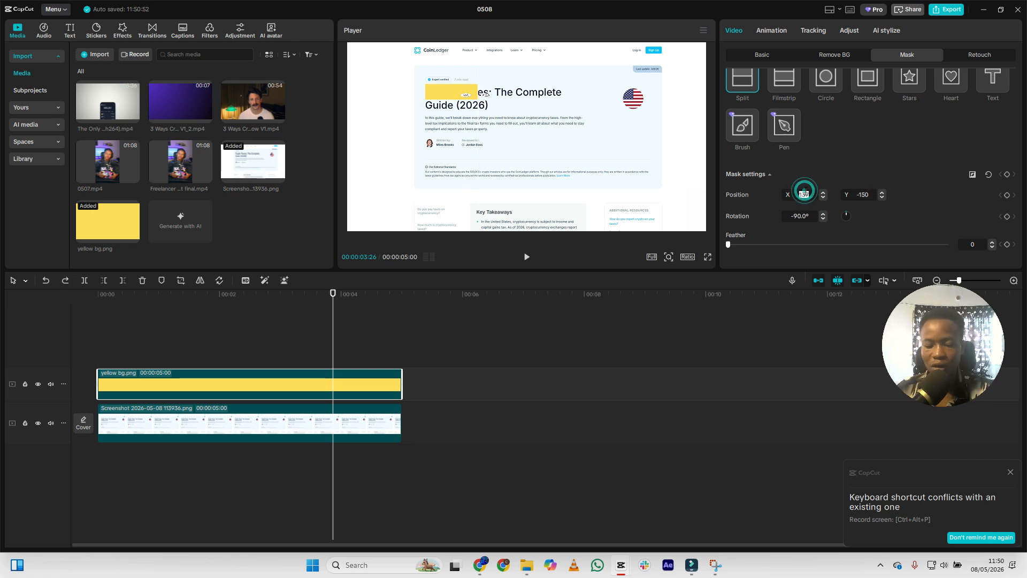
key(Return)
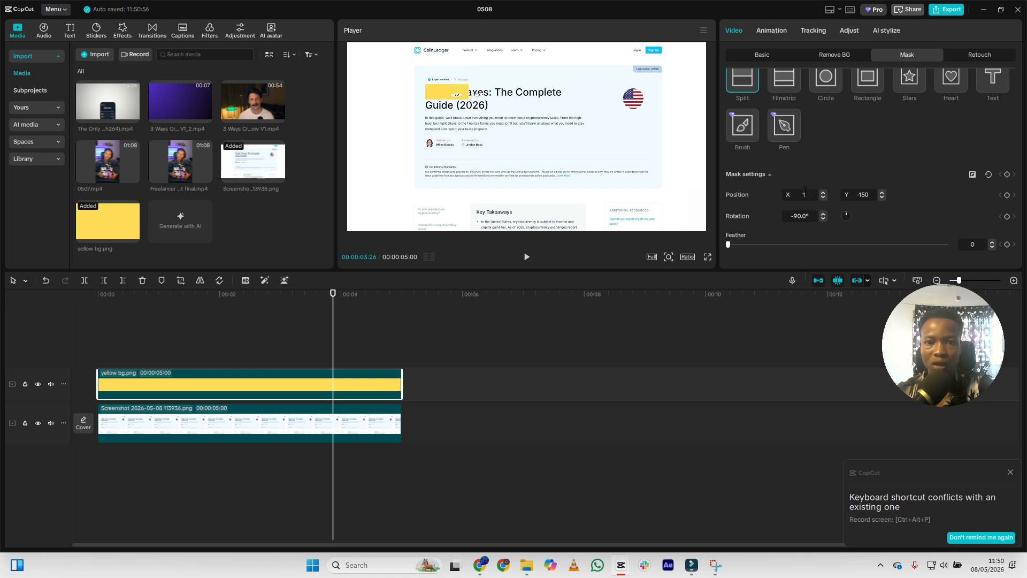
click(805, 193)
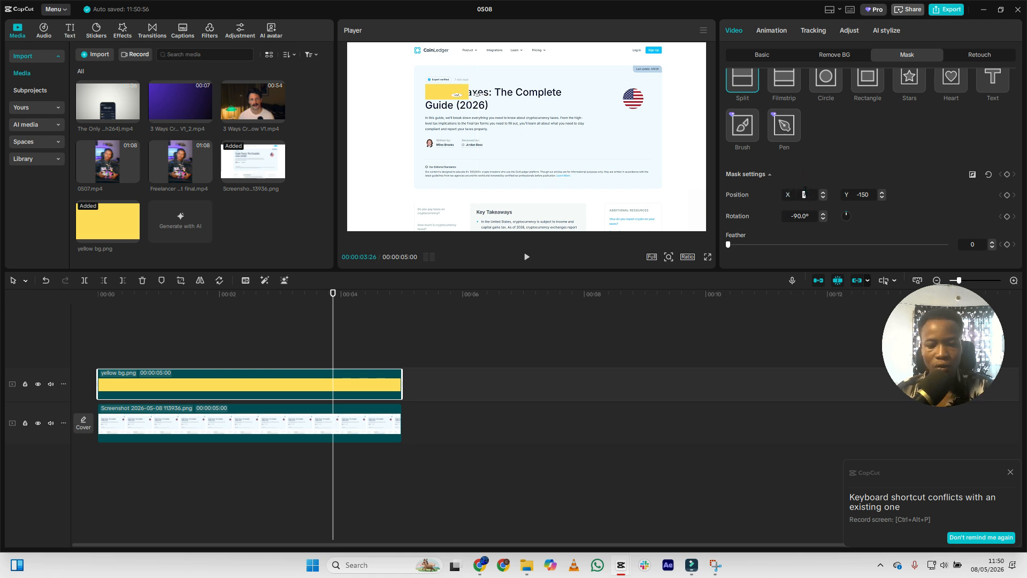
key(Return)
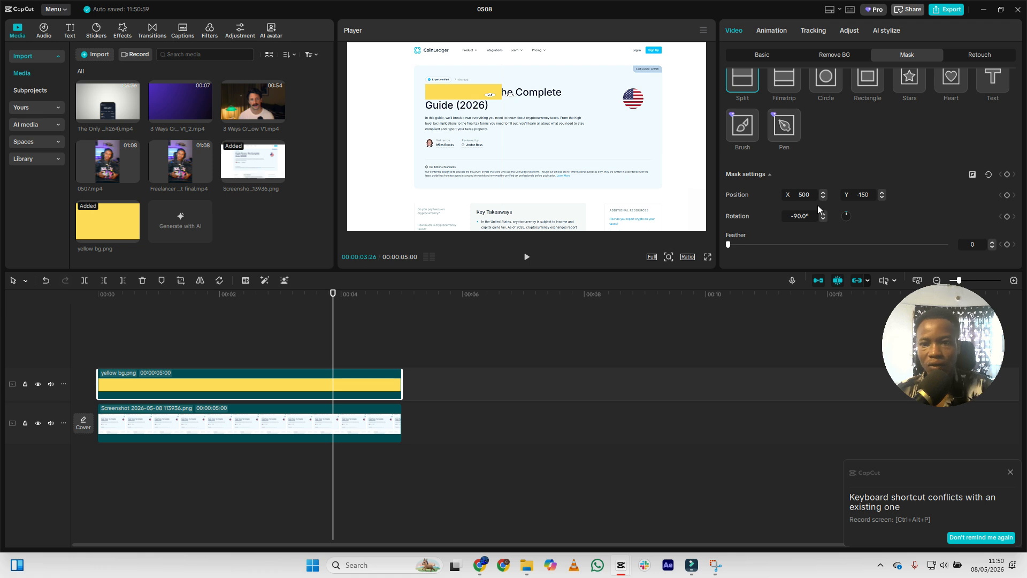
Set the split mask's X position to 100 on the yellow bg clip
click(805, 194)
text(100)
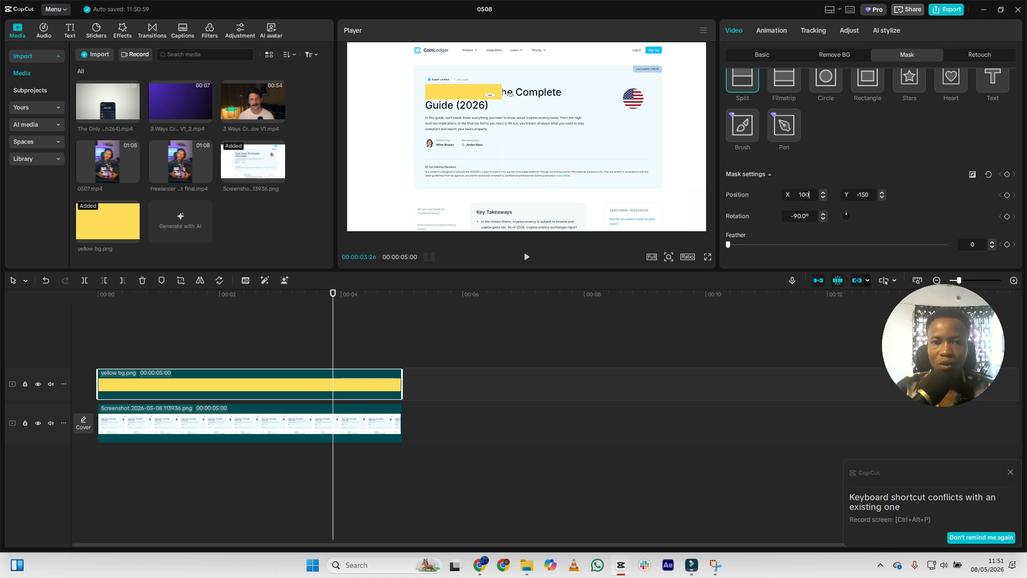
key(Return)
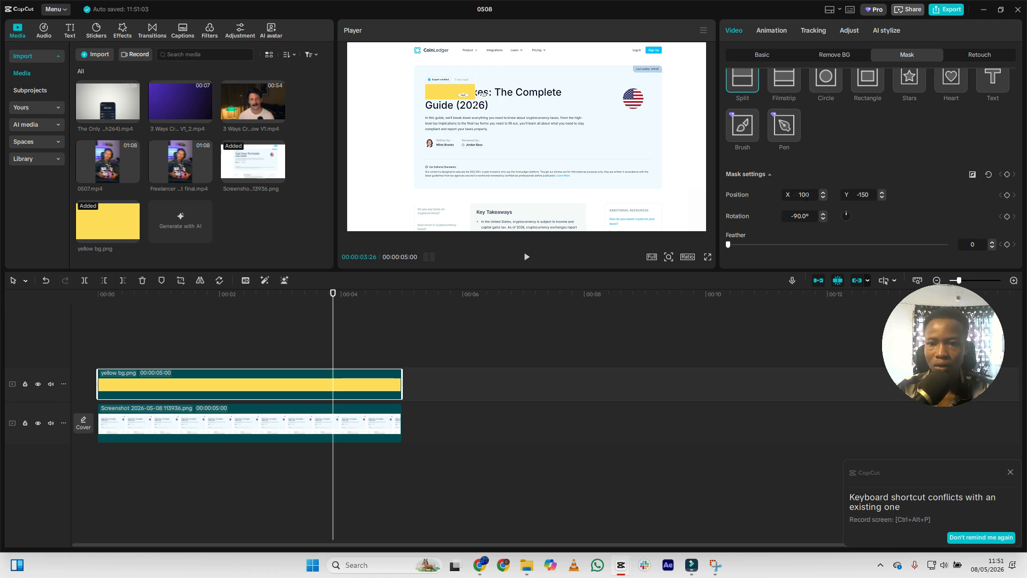
key(Delete)
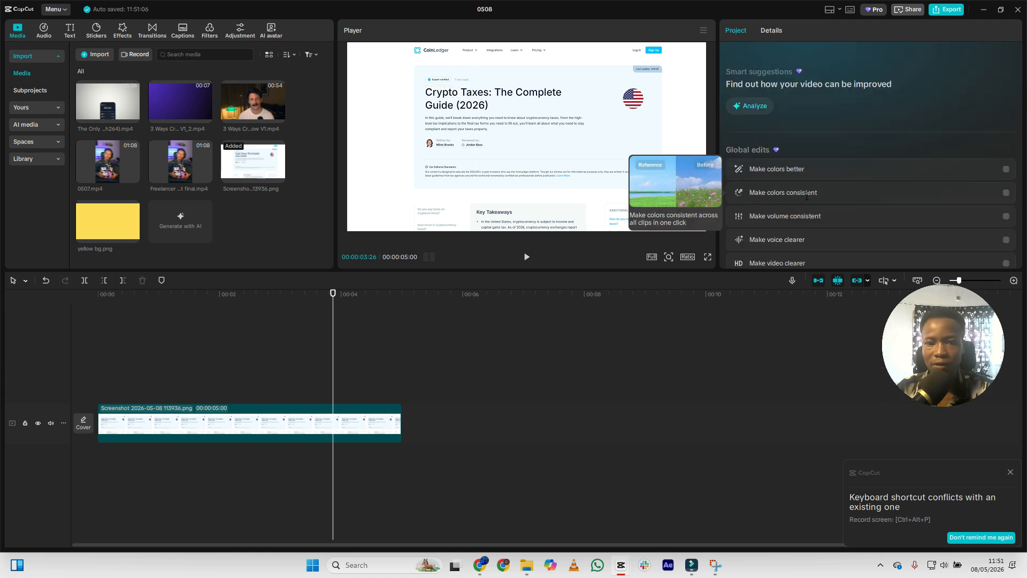
key(ctrl+z)
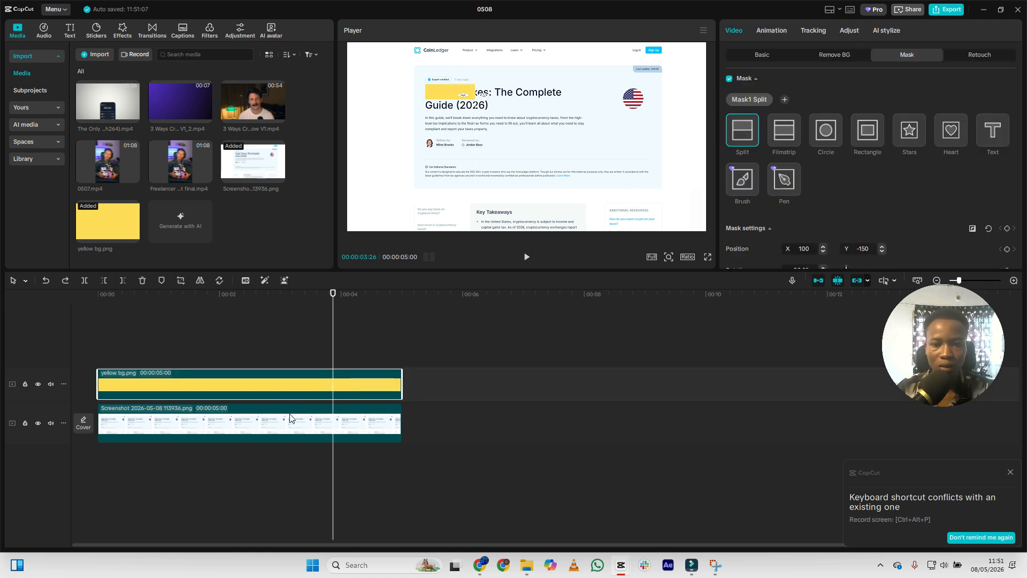
Set the yellow bg clip's scale width to 77% and position it over the headline's whole first line at about X 280, Y 486
scroll(800, 172, down, 2)
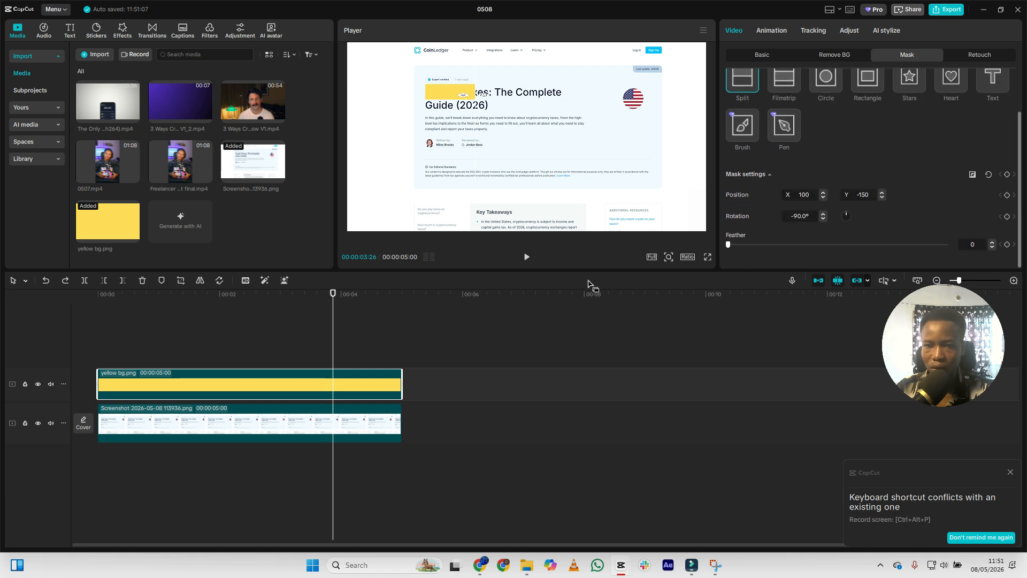
click(257, 376)
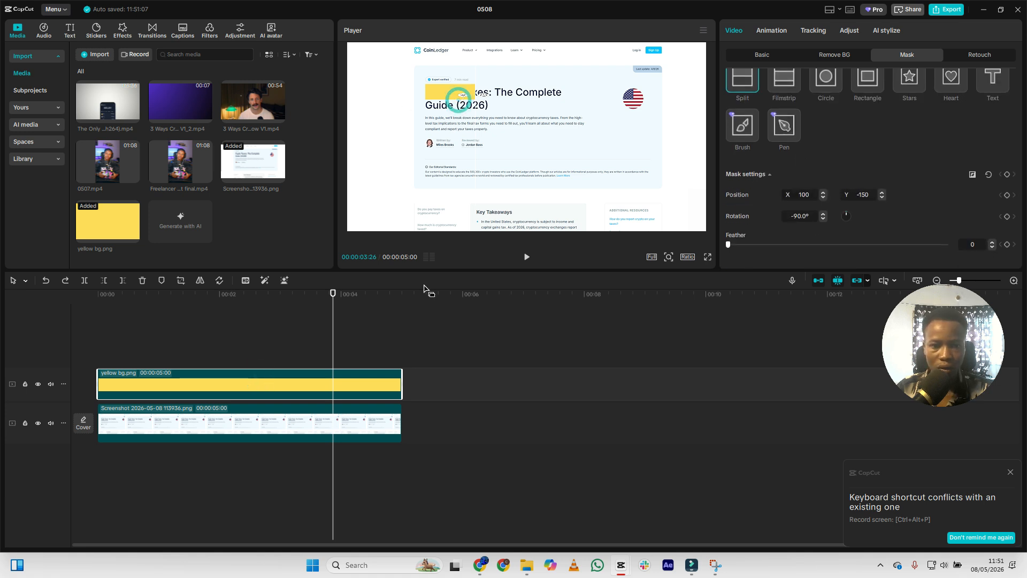
scroll(781, 98, up, 2)
click(761, 54)
drag(740, 112, 760, 112)
drag(483, 100, 547, 92)
drag(758, 110, 763, 113)
drag(567, 97, 581, 98)
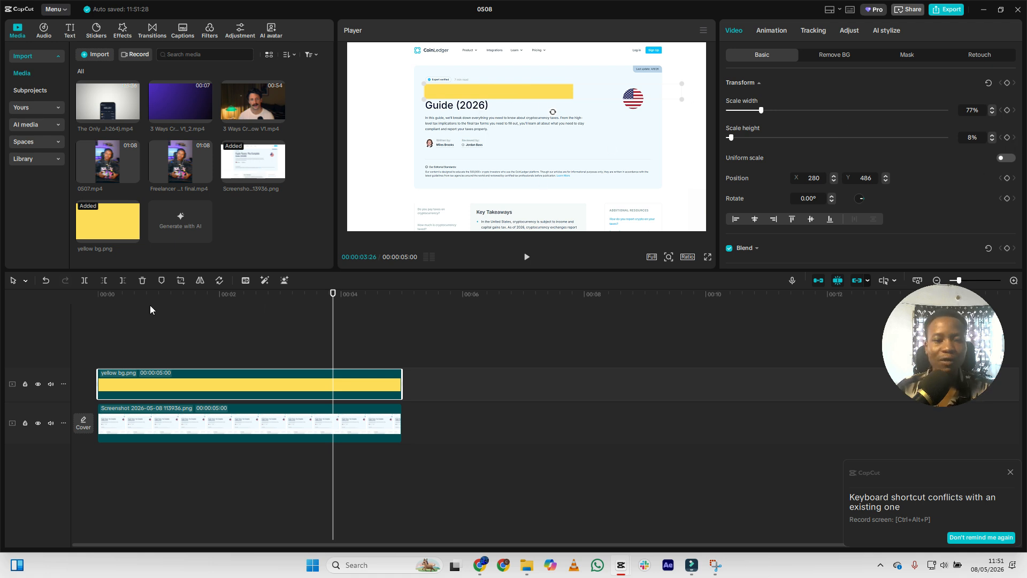
Keyframe the yellow bg clip's split mask position at the clip's start, moving the mask to about X -640, Y -223 to uncover the headline
click(123, 297)
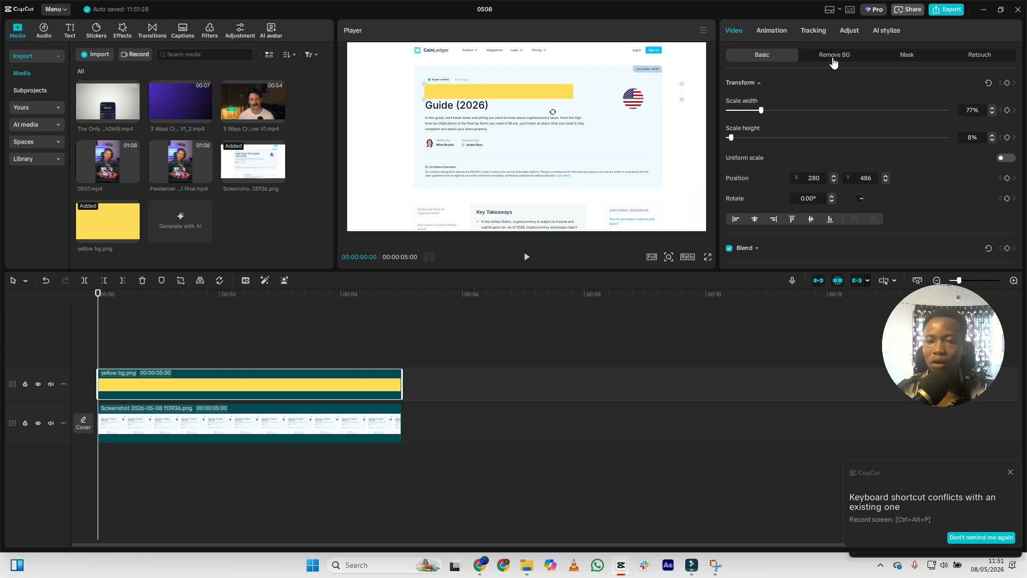
click(913, 61)
scroll(832, 202, down, 1)
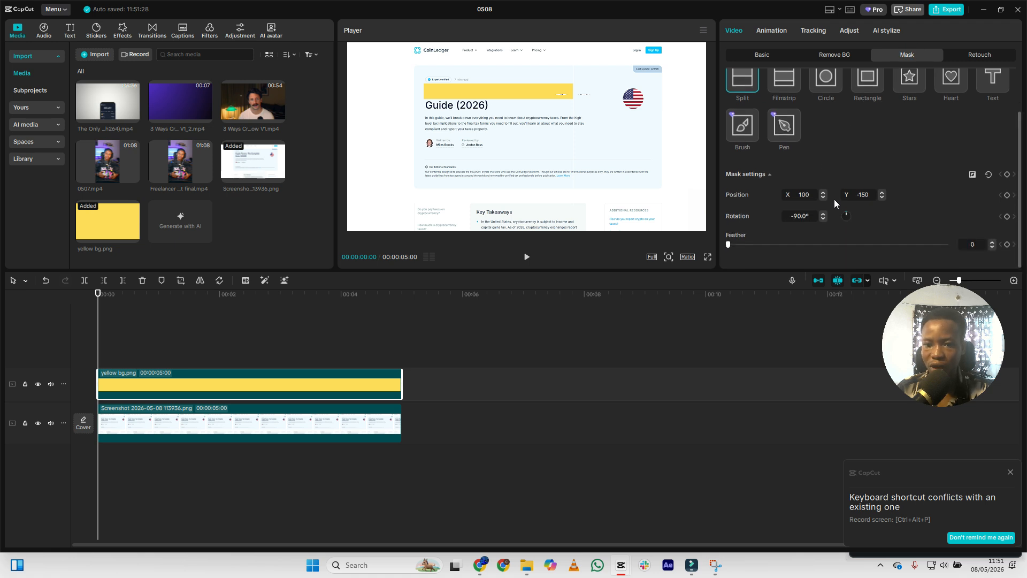
mouse_move(585, 95)
mouse_down()
mouse_move(554, 96)
mouse_move(566, 100)
mouse_up()
key(ctrl+z)
click(1007, 195)
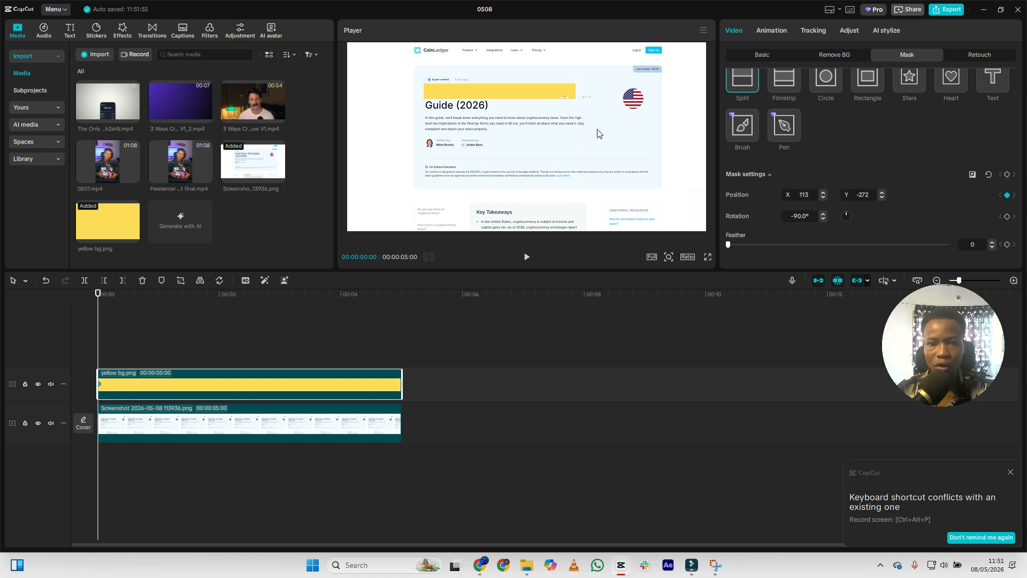
drag(581, 102, 425, 101)
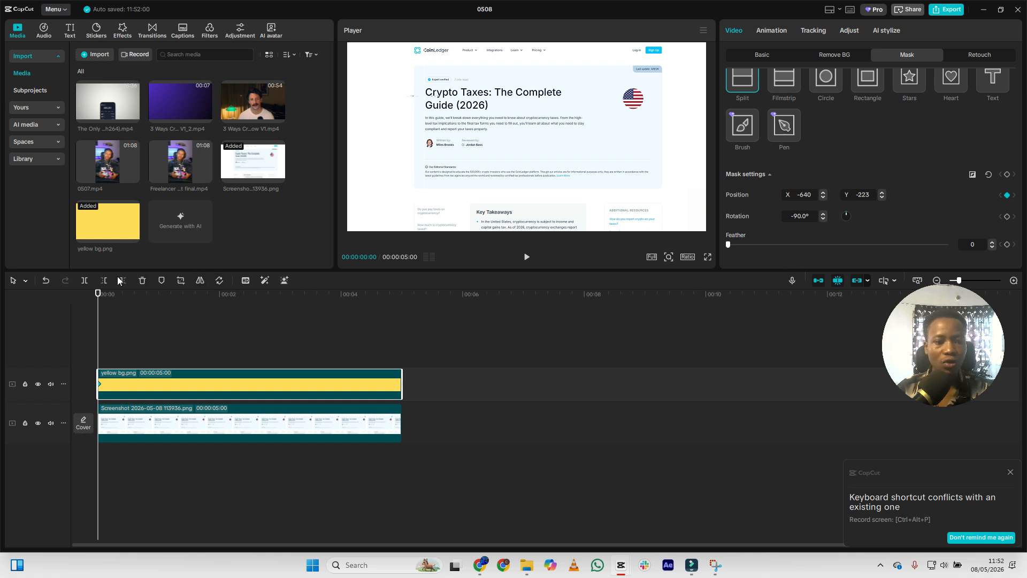
At 00:00:01:27, move the split mask to about X 58, Y -360 to cover the headline's first line, and preview the reveal
drag(99, 302, 213, 326)
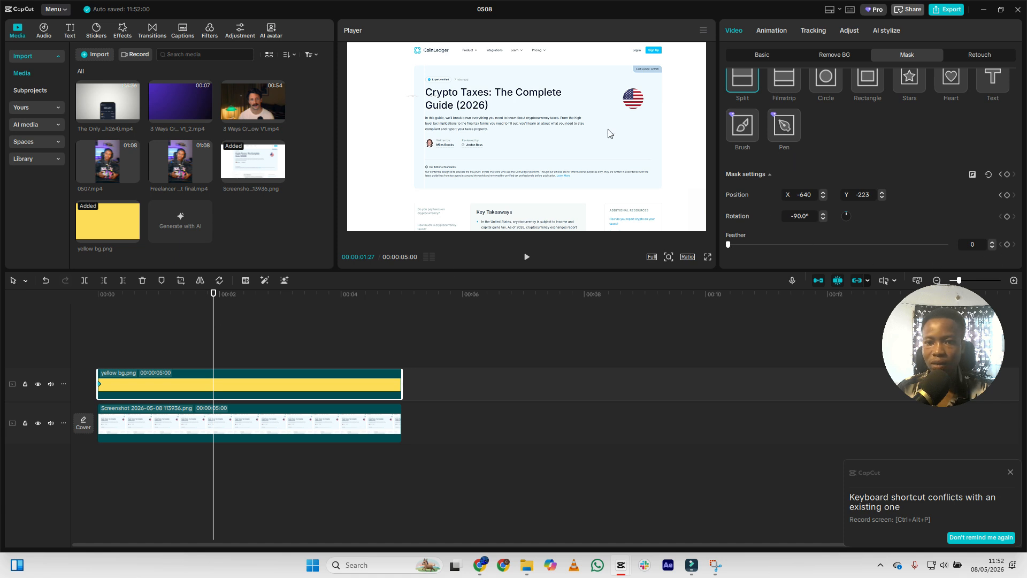
key(ctrl+z)
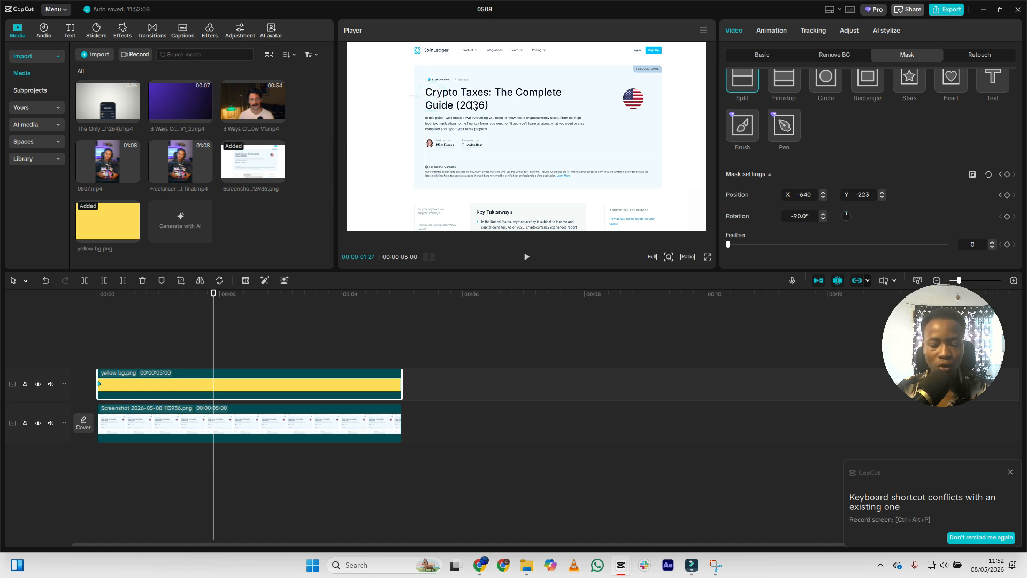
drag(420, 97, 555, 118)
drag(214, 310, 48, 309)
key(space)
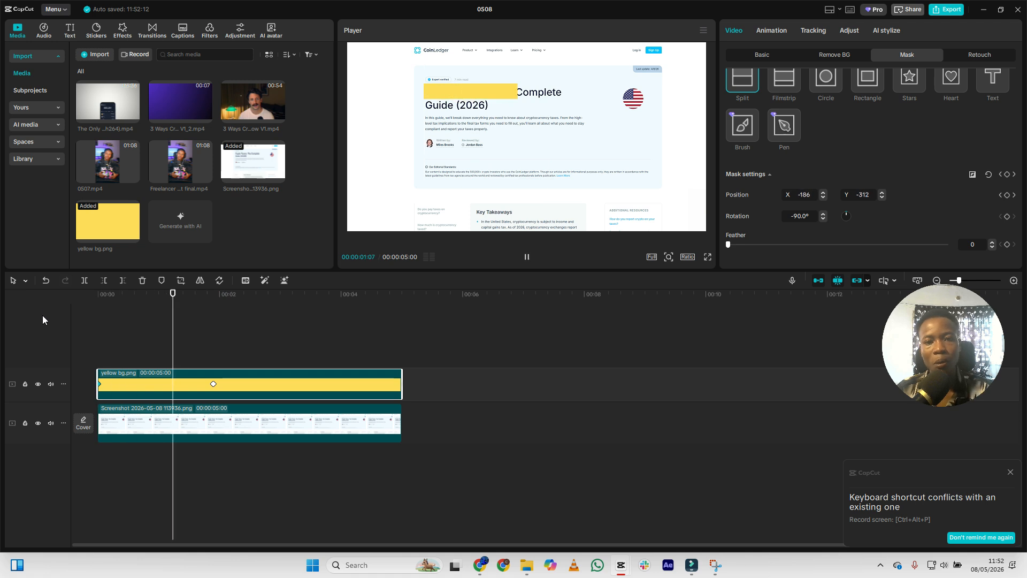
key(space)
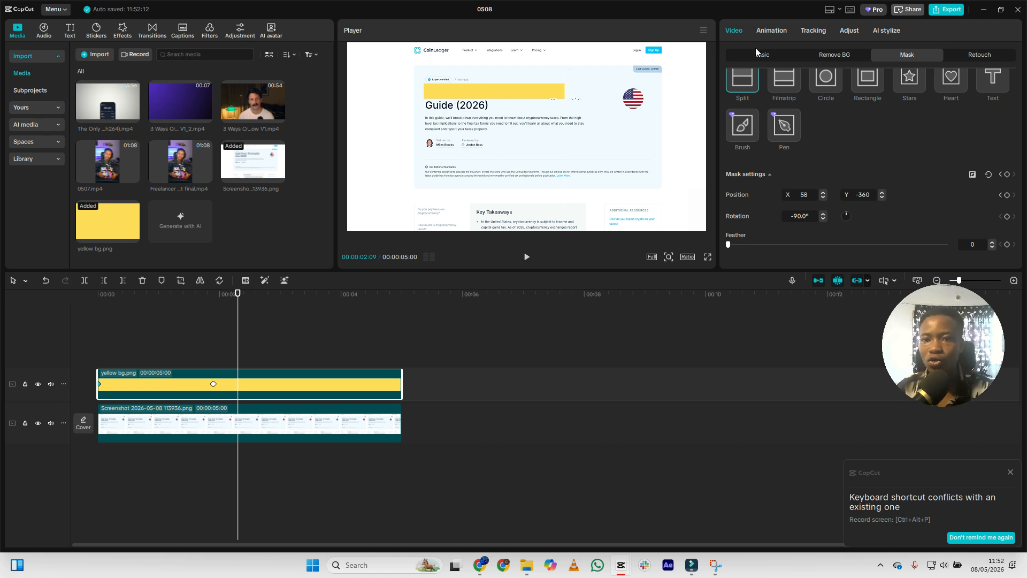
Set the yellow bg clip's blend mode to Darken and play back the highlight from the timeline's start
scroll(762, 215, up, 1)
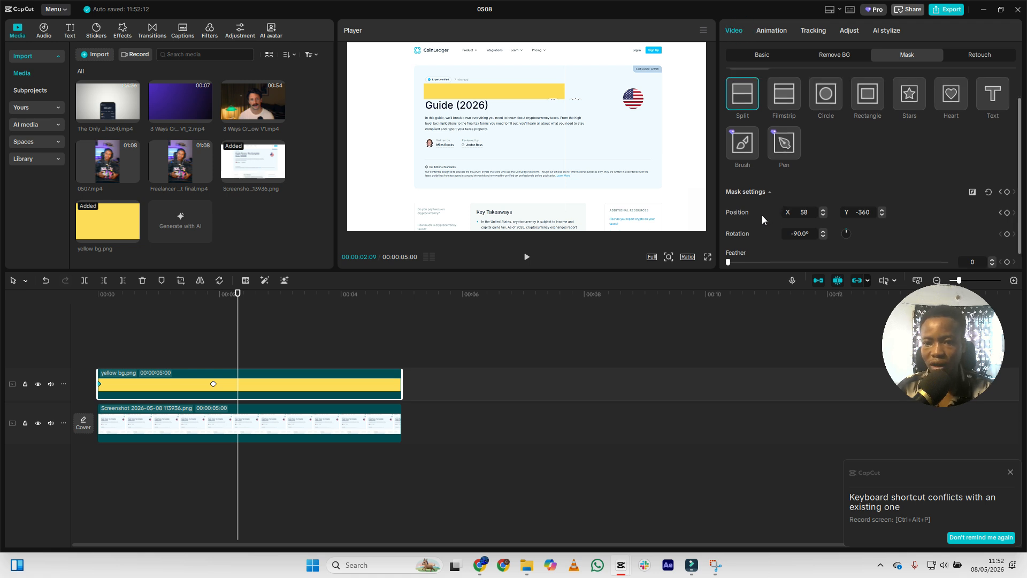
click(757, 61)
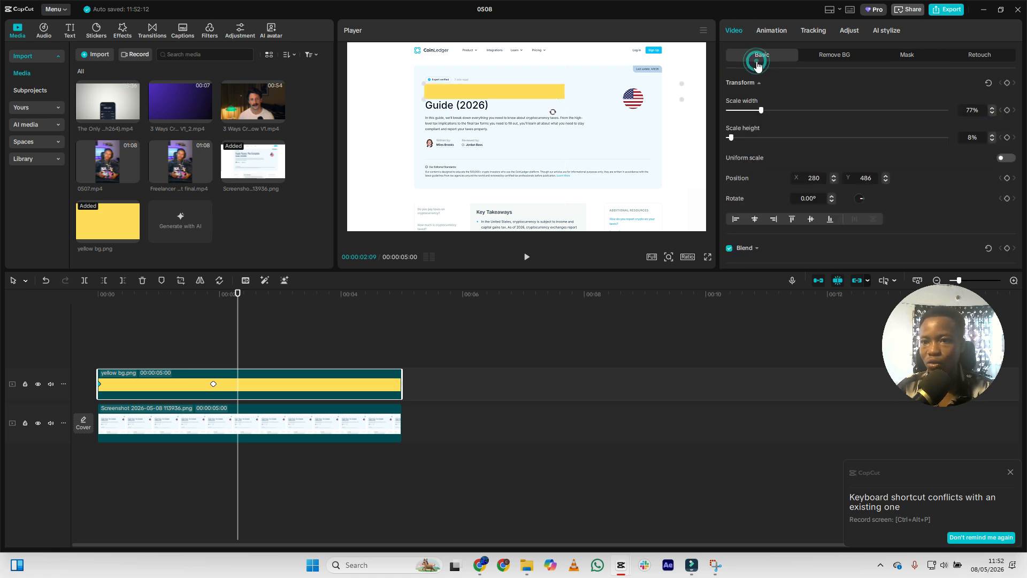
scroll(801, 144, down, 10)
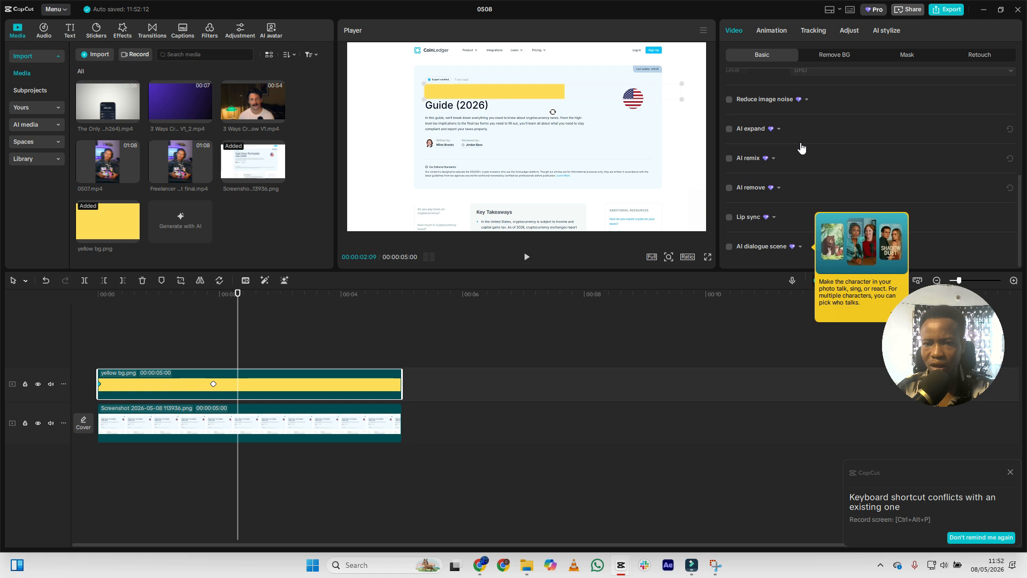
scroll(801, 148, up, 10)
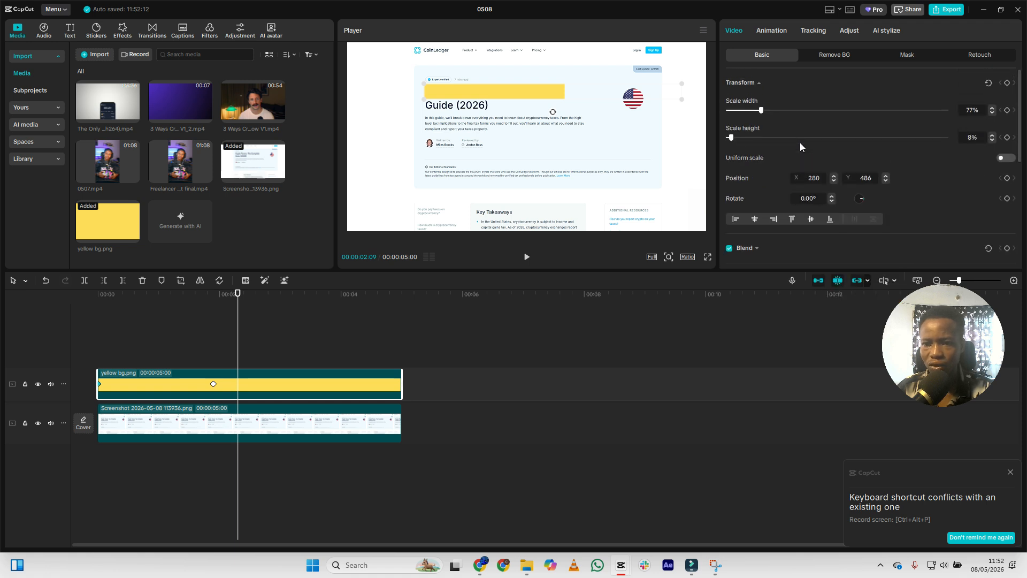
drag(1020, 121, 1021, 157)
drag(950, 340, 554, 363)
click(787, 170)
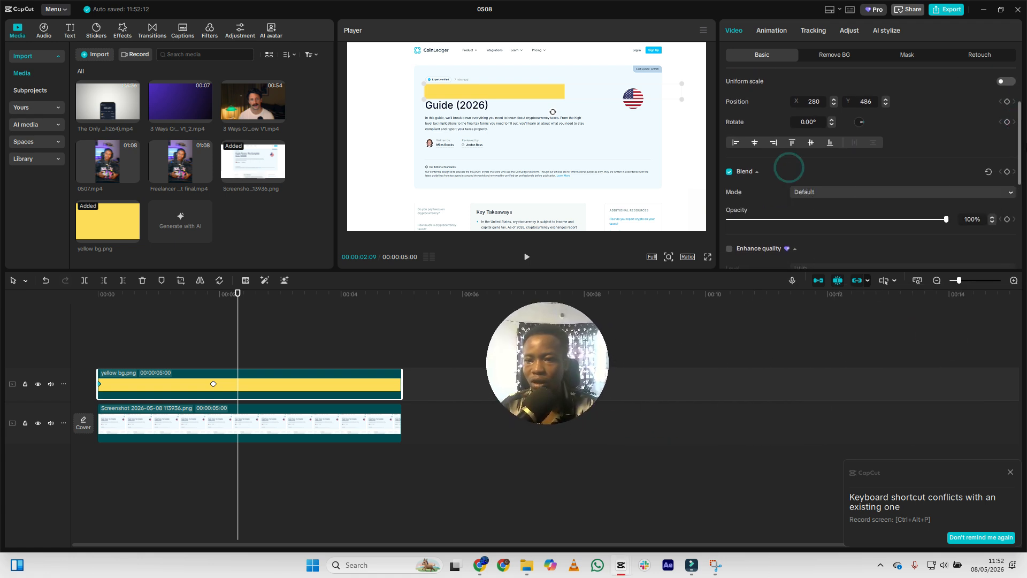
drag(1022, 150, 1024, 167)
drag(1024, 168, 1024, 187)
click(837, 100)
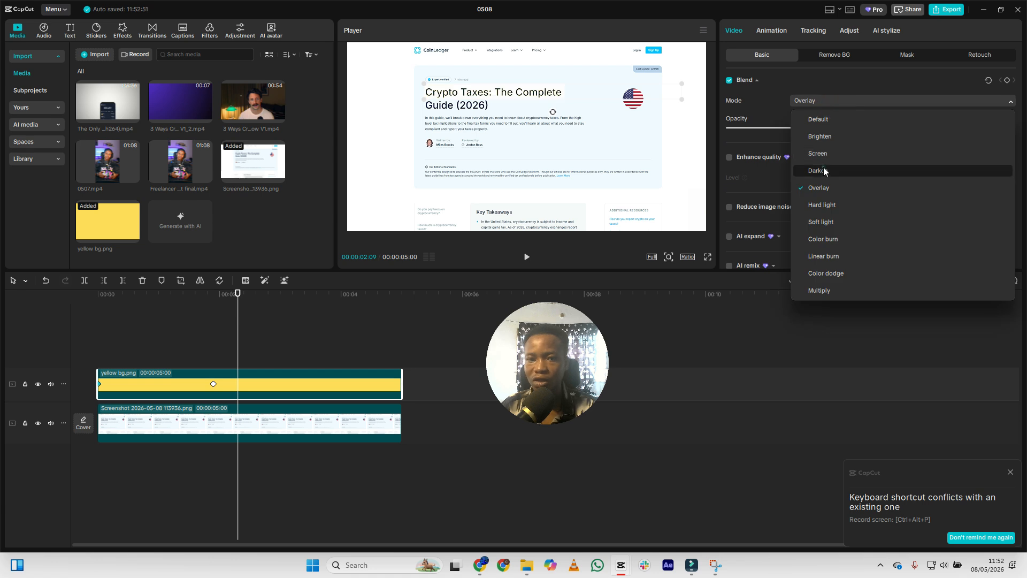
click(819, 171)
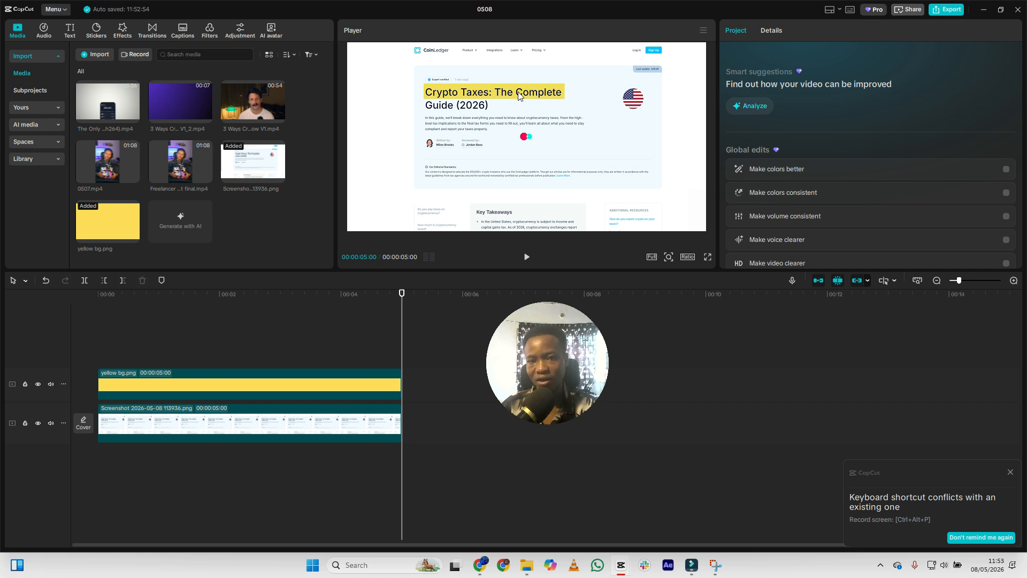
drag(396, 297, 14, 315)
key(space)
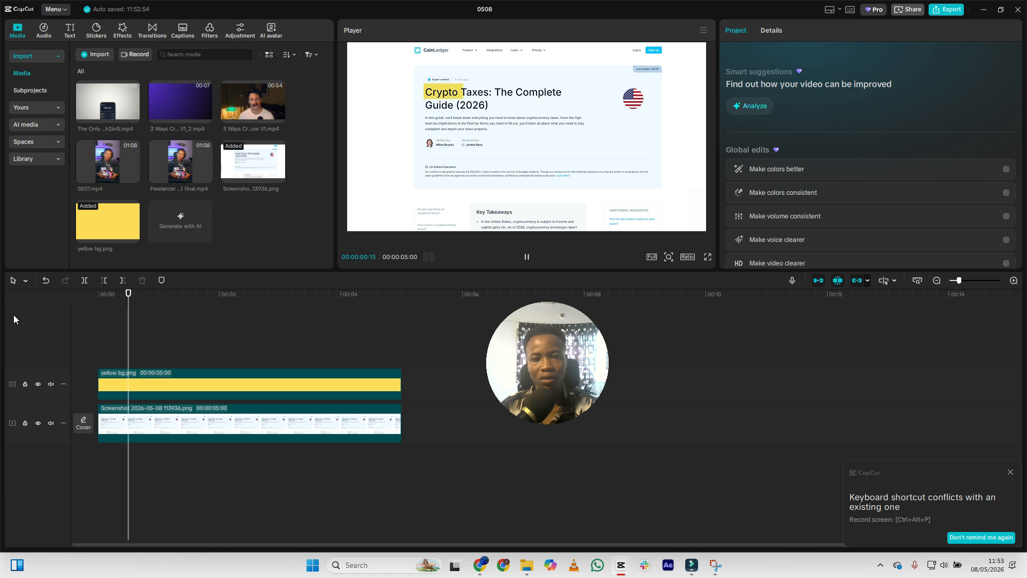
key(space)
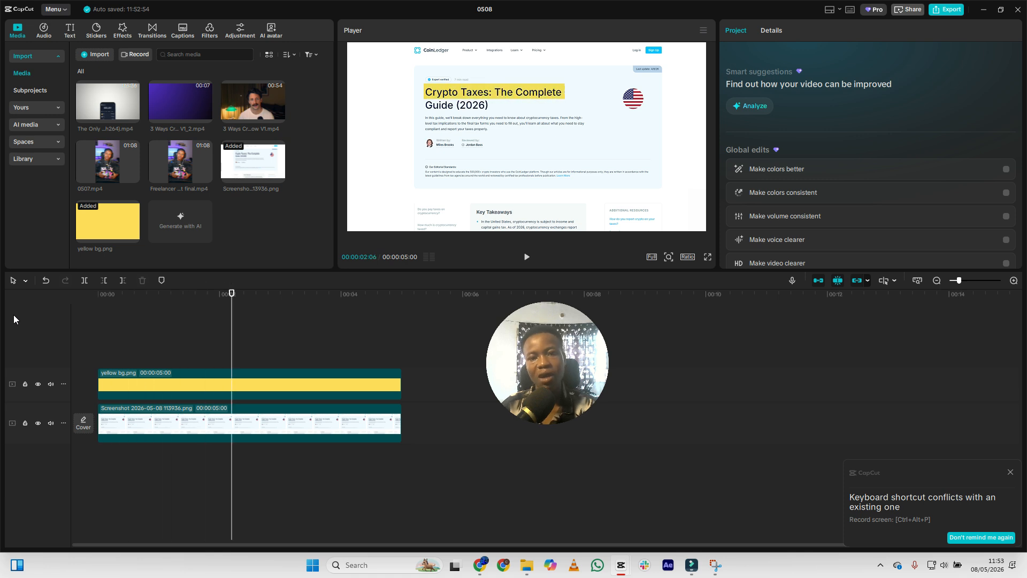
Combine the yellow bg and screenshot clips into one compound clip
key(ctrl+z)
drag(402, 464, 262, 377)
right_click(269, 384)
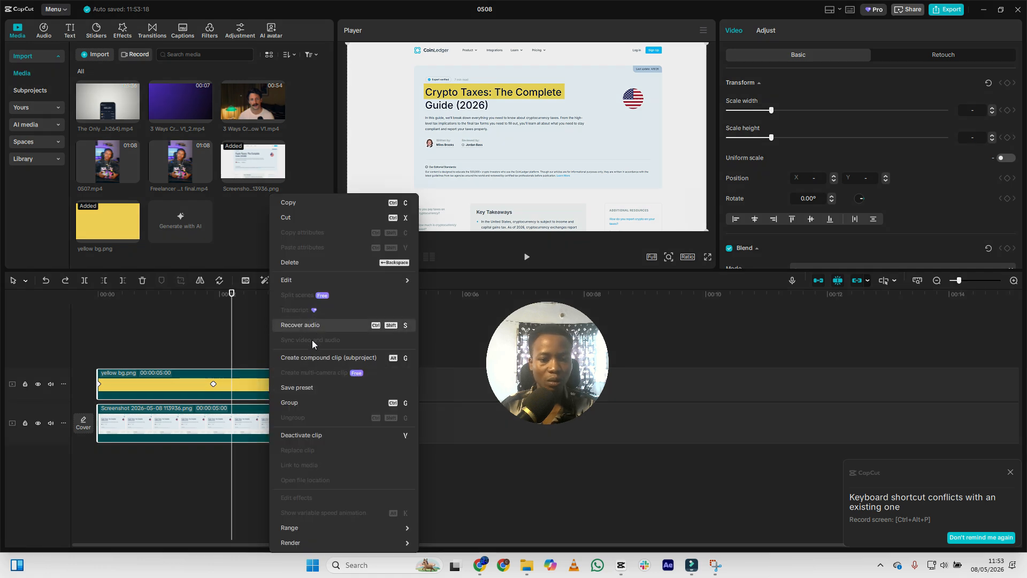
click(307, 358)
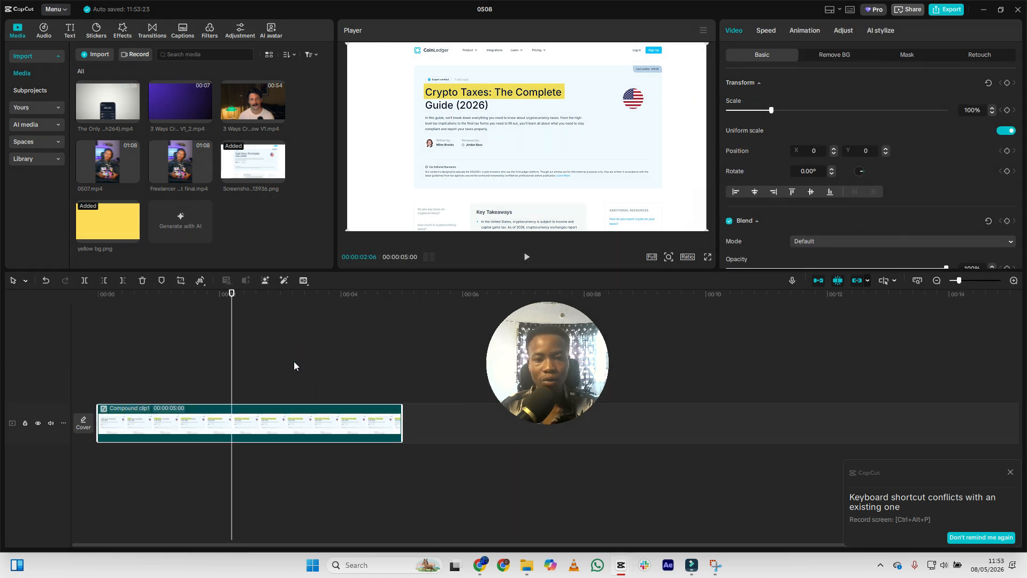
Add scale and position keyframes at the very start of the compound clip
drag(230, 306, 24, 303)
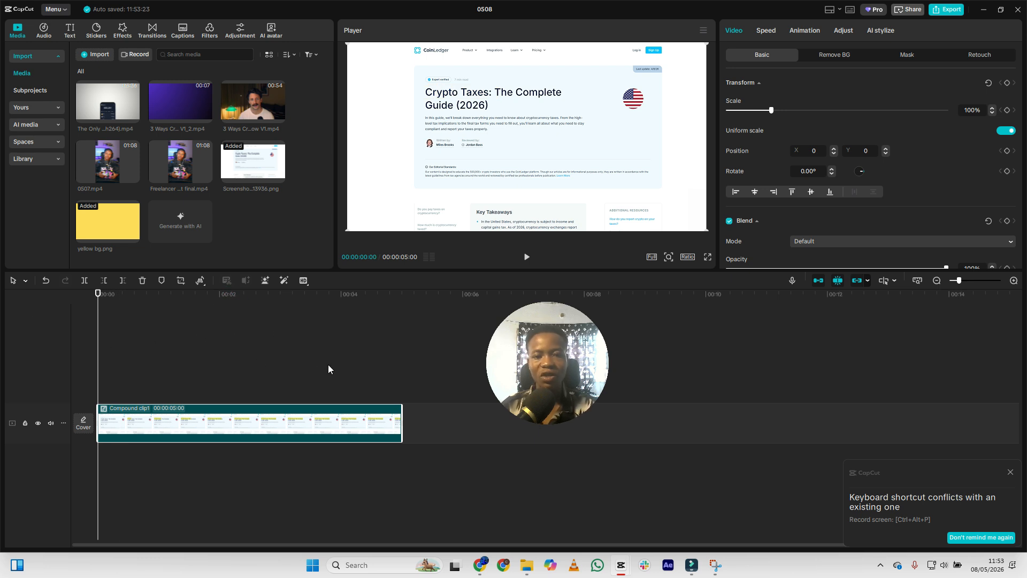
click(1008, 111)
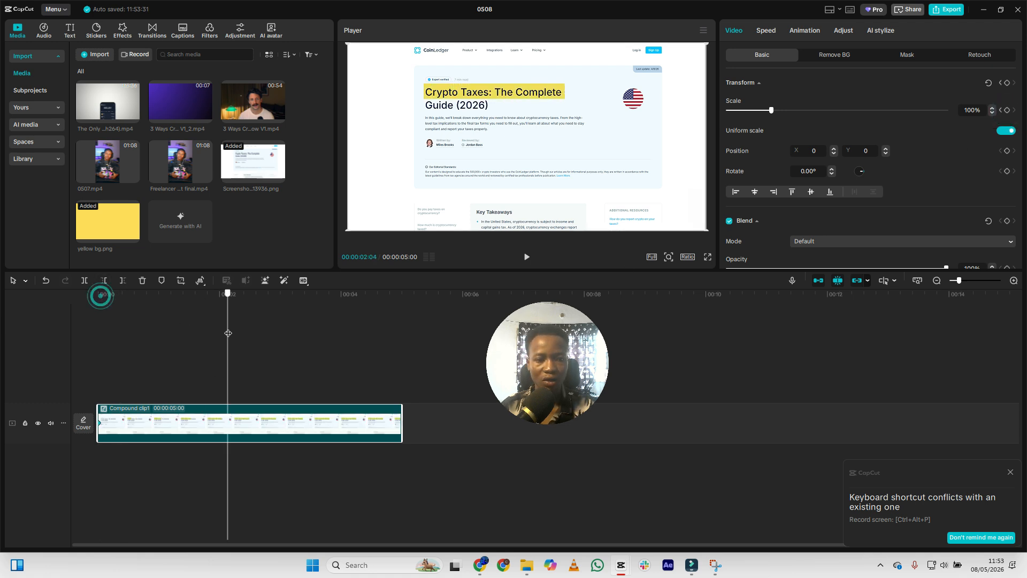
click(1008, 151)
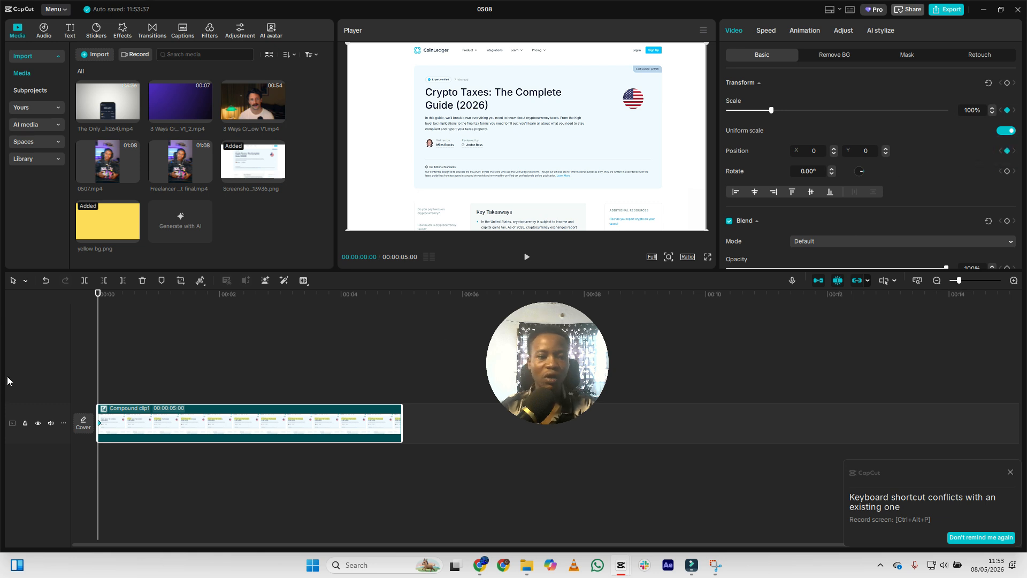
At 00:00:01:15, scale the compound clip to 138% and move it to about X 152, Y -303 for a zoom toward the headline
click(189, 299)
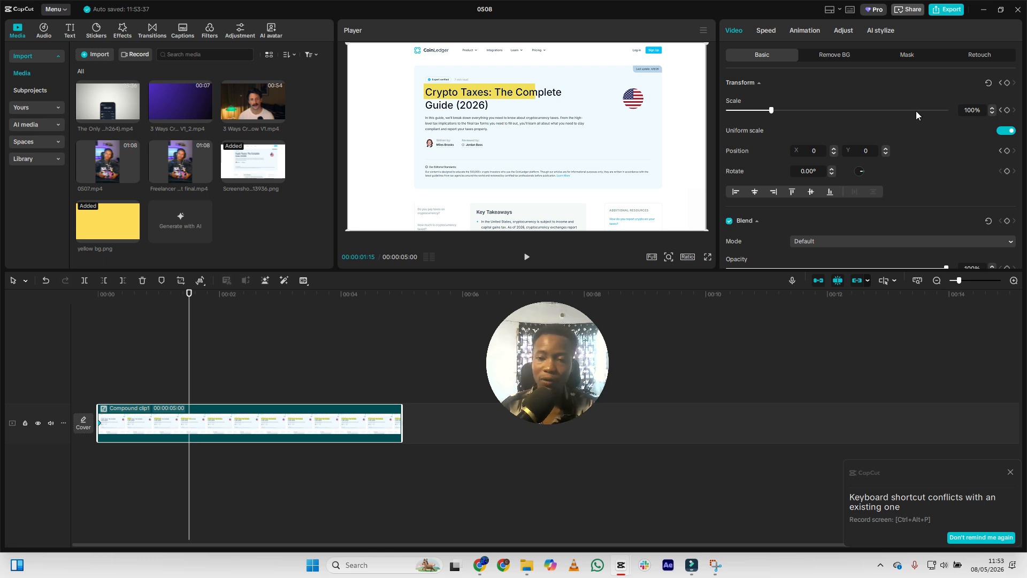
drag(772, 111, 788, 117)
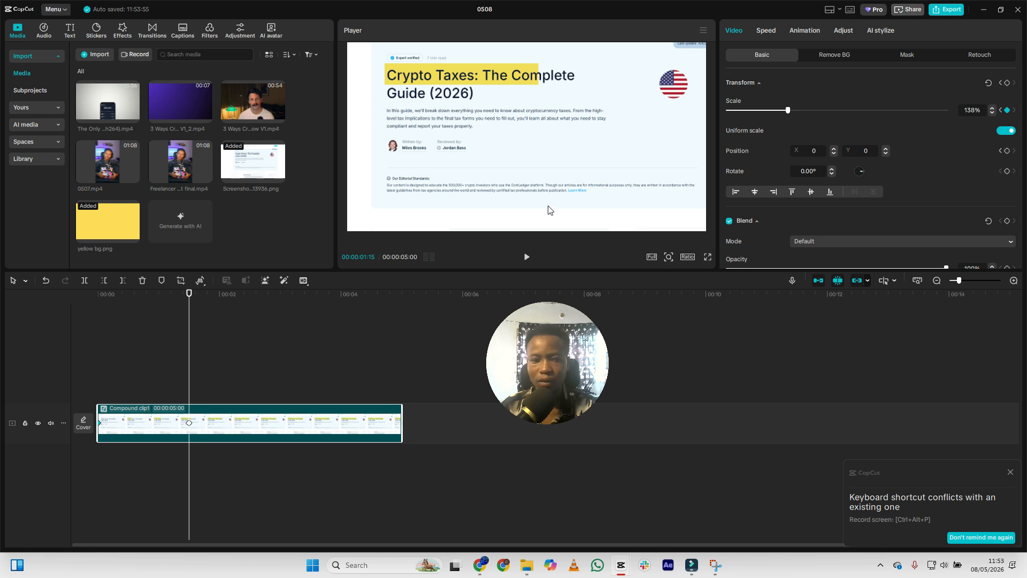
drag(188, 298, 98, 299)
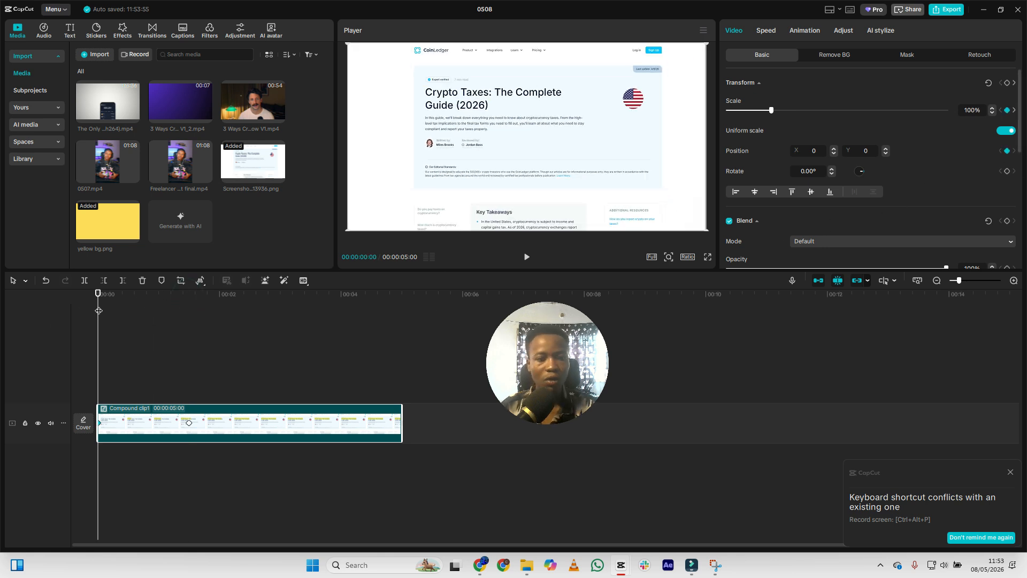
drag(99, 292, 191, 320)
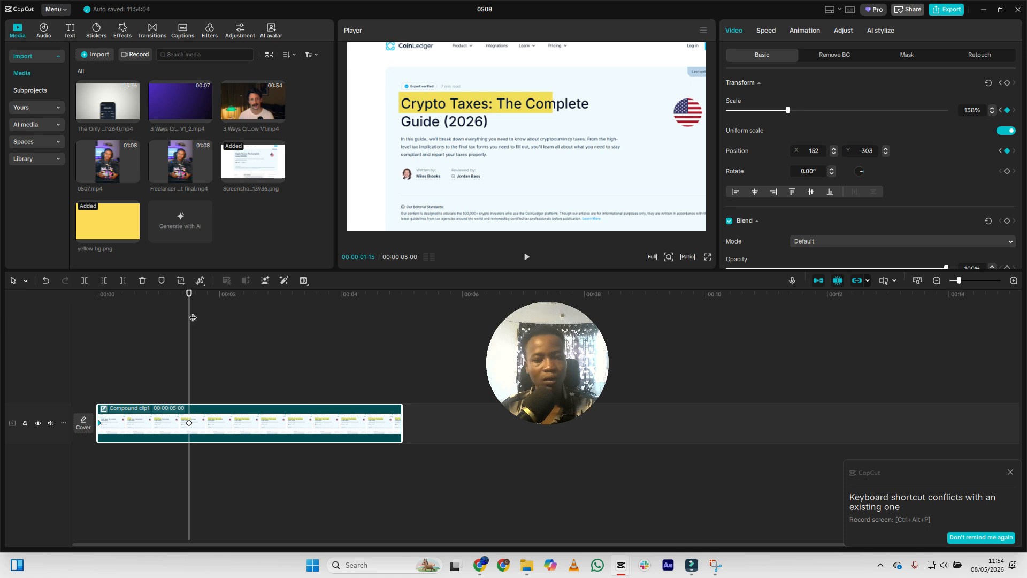
Play back the compound clip's zoom and highlight animation repeatedly from the start to check its motion
drag(189, 293, 76, 315)
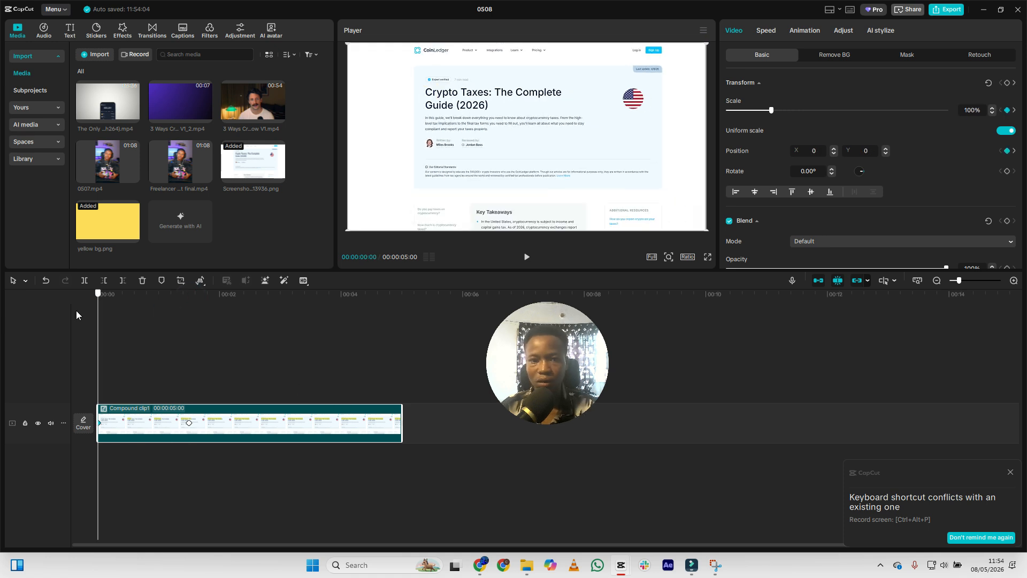
key(space)
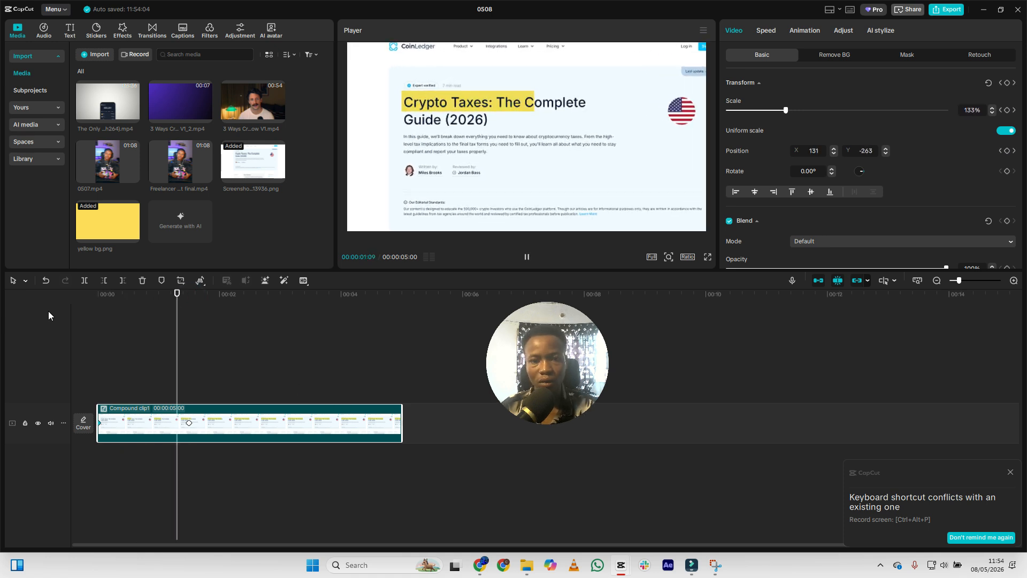
key(space)
drag(221, 310, 41, 308)
key(space)
key(space)
drag(215, 302, 17, 304)
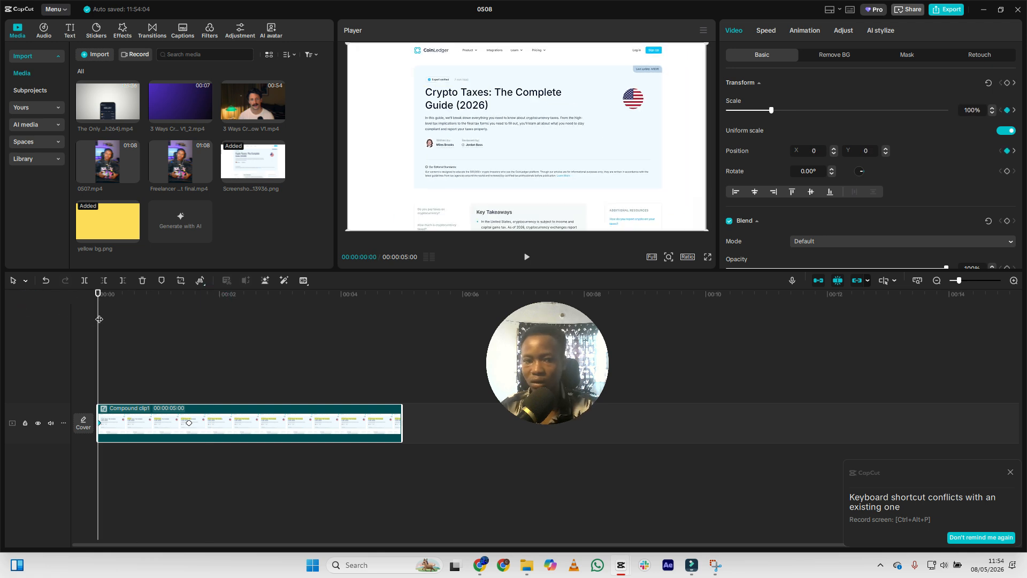
click(217, 300)
drag(217, 300, 9, 323)
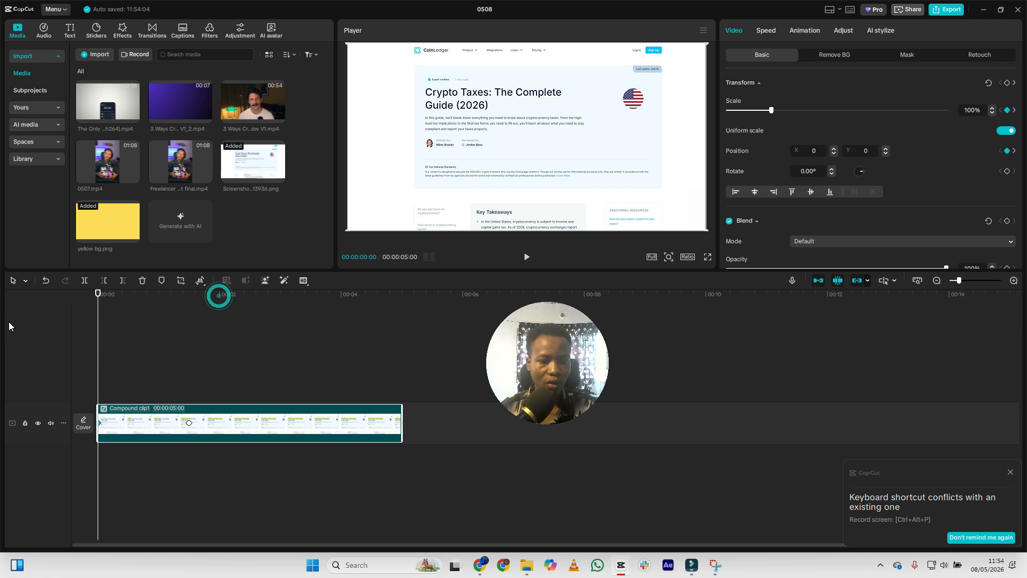
Show the variable speed animation for the compound clip's 00:00:01:15 keyframe and apply the Ease preset to its scale curve
click(190, 424)
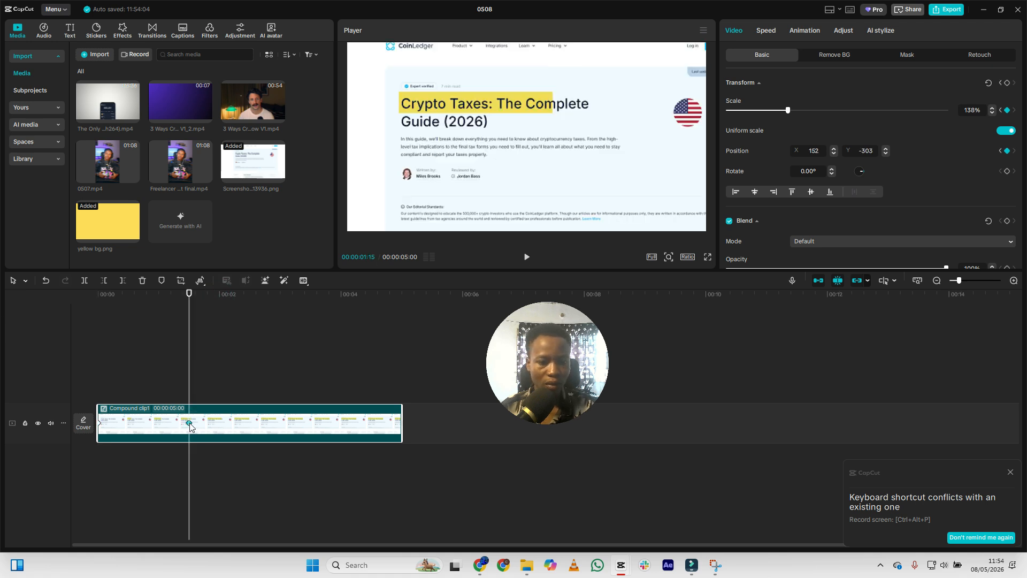
right_click(189, 423)
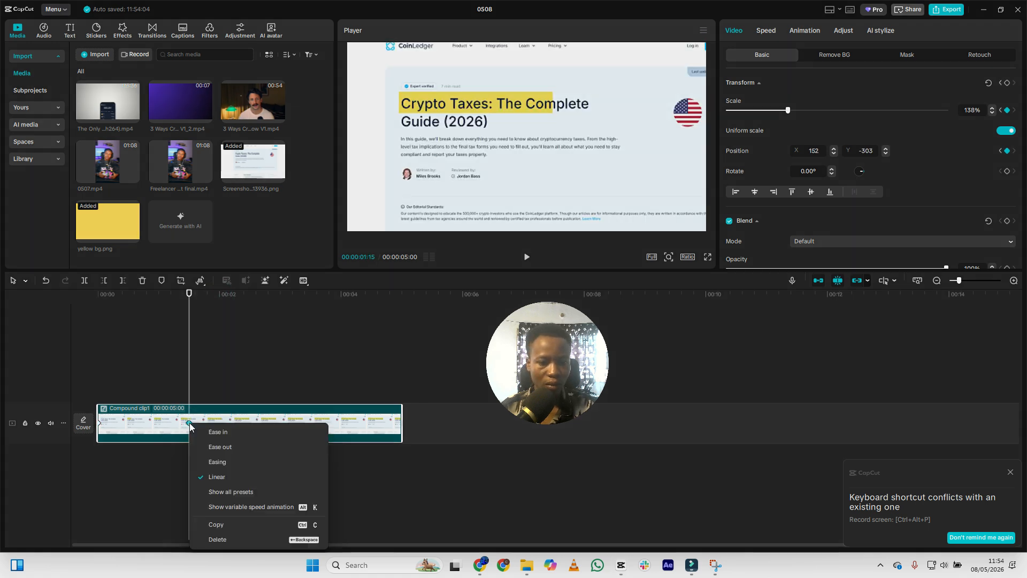
click(243, 507)
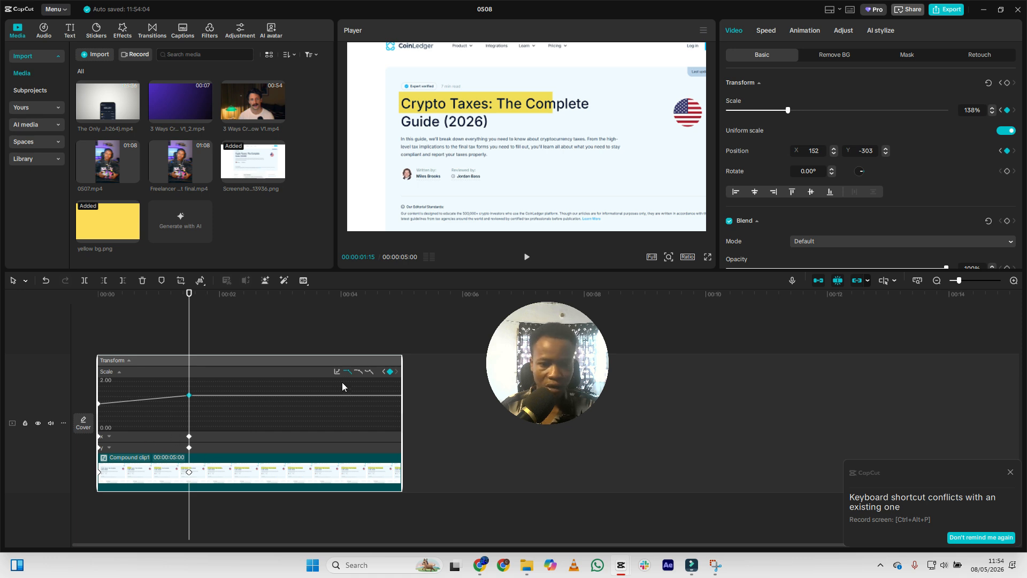
click(369, 372)
click(348, 372)
click(358, 371)
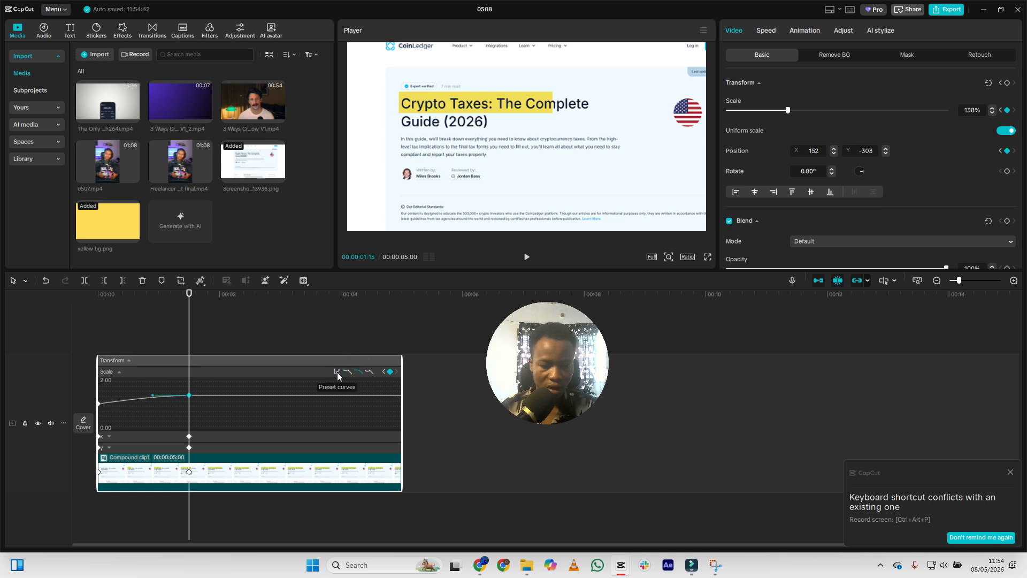
click(338, 371)
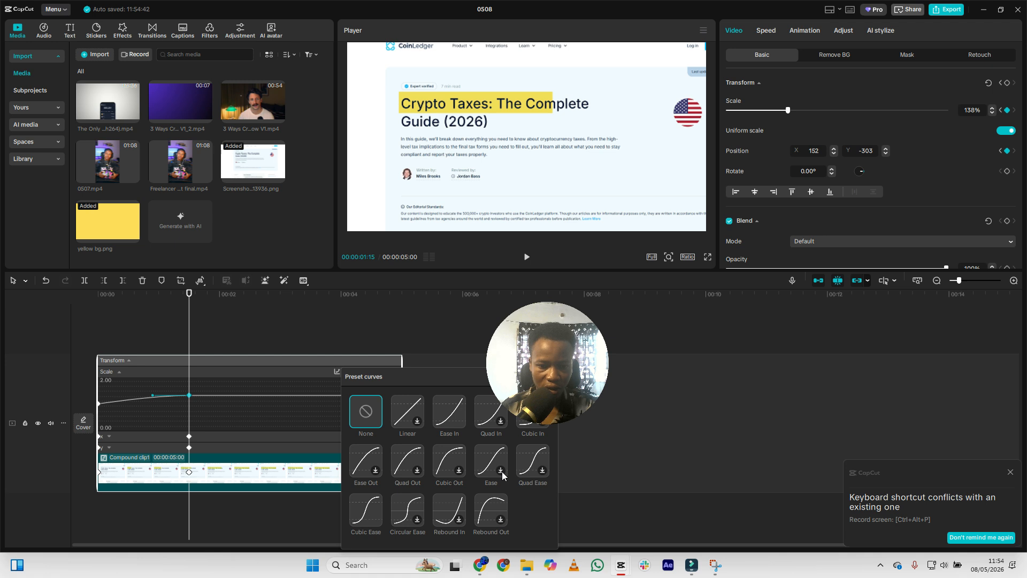
click(503, 476)
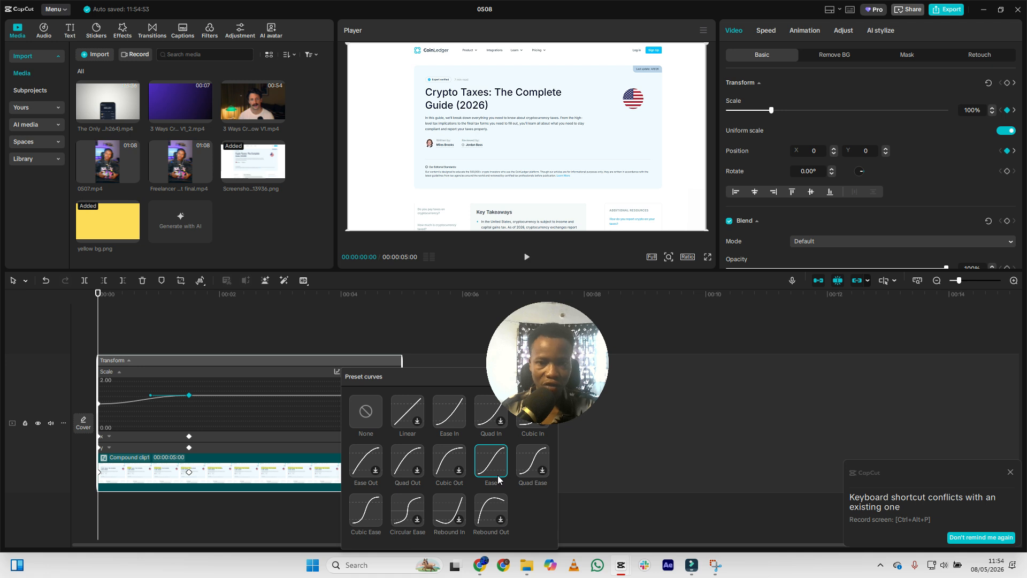
Play back the compound clip from the start to check the eased scale motion
click(574, 456)
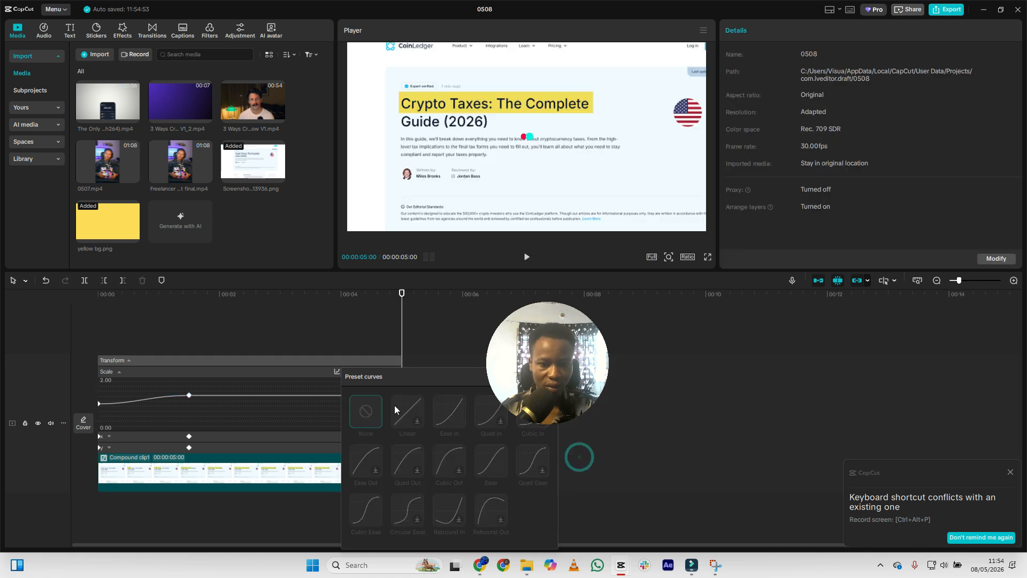
drag(196, 313, 45, 299)
drag(131, 305, 78, 301)
key(space)
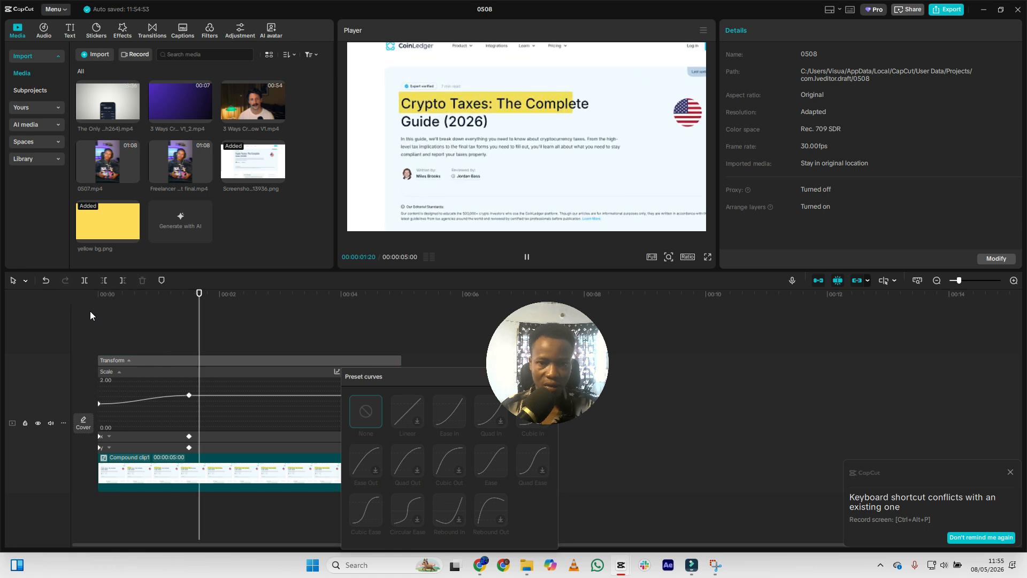
click(104, 300)
drag(103, 299, 85, 296)
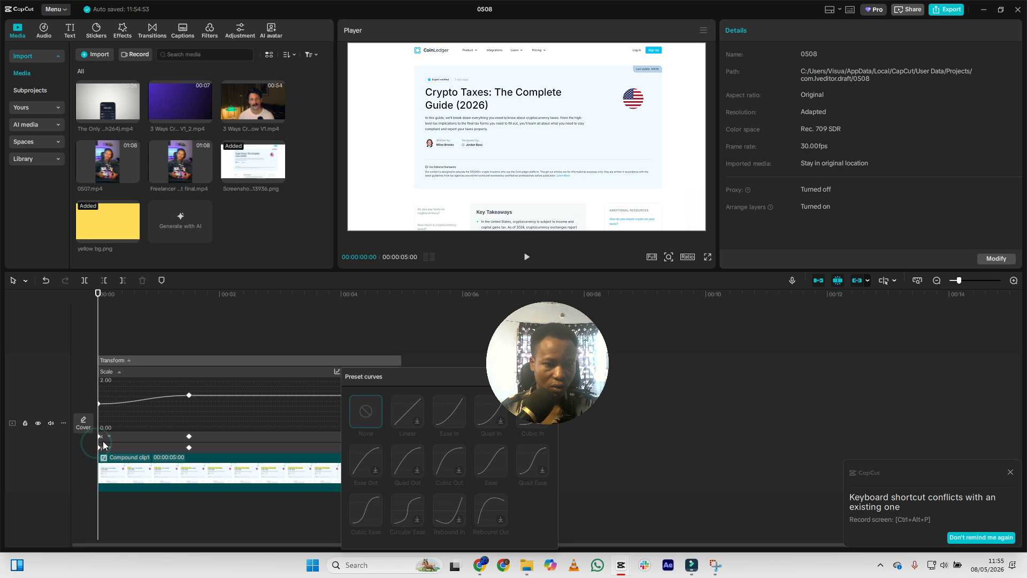
Apply the Ease preset to the compound clip's X position curve and play the zoom back from the start
click(114, 362)
click(119, 403)
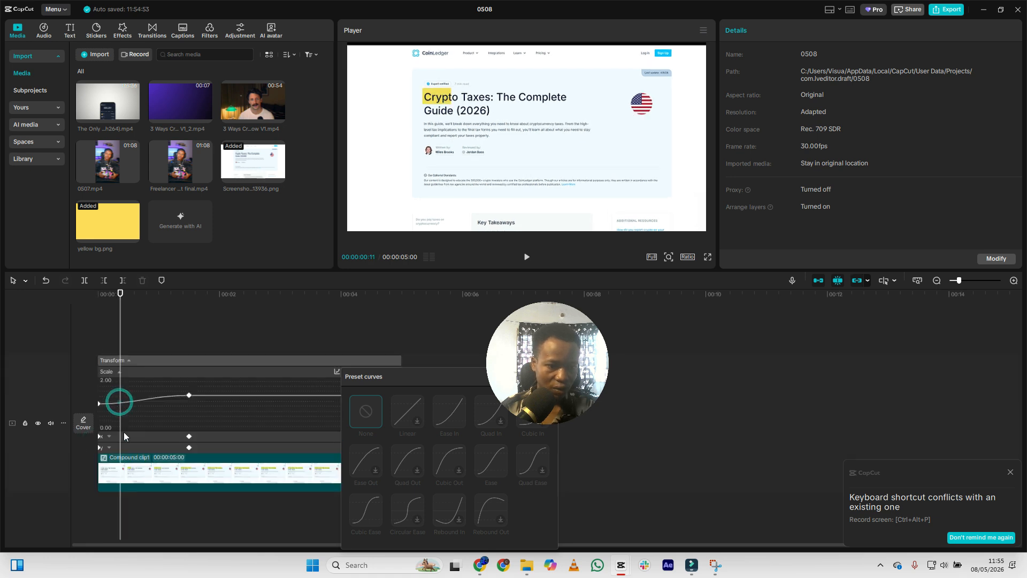
click(98, 449)
click(187, 421)
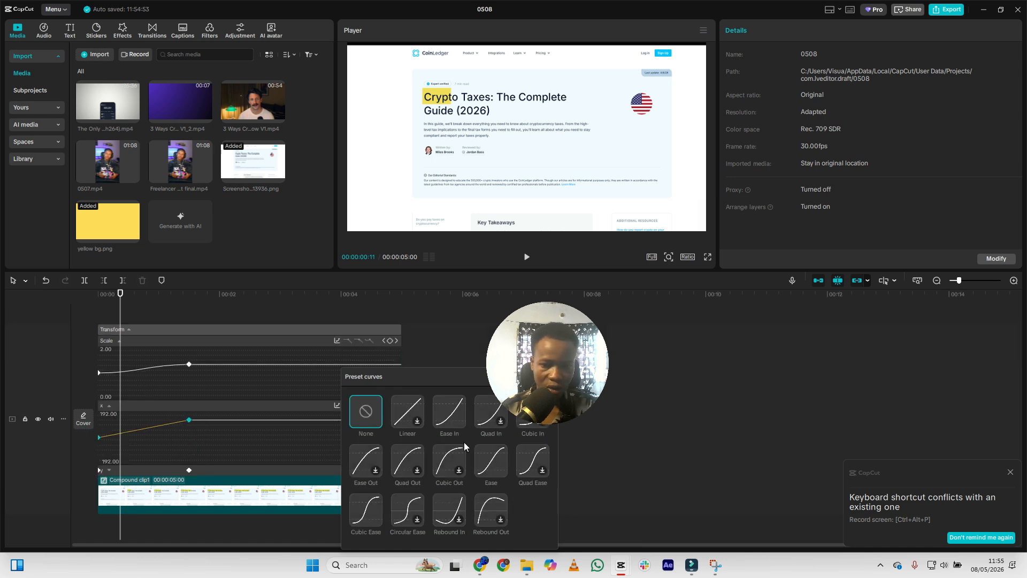
click(483, 474)
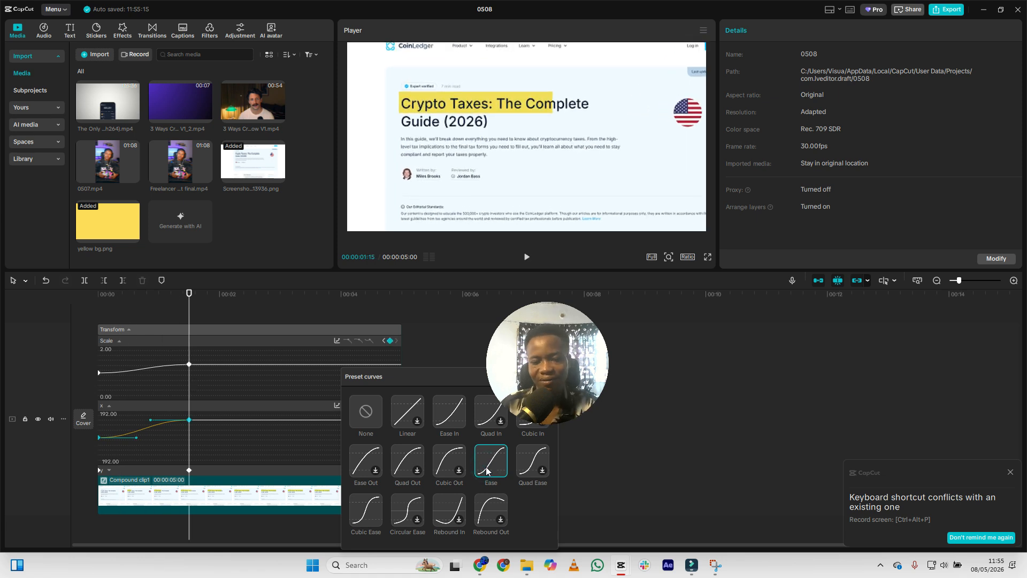
drag(189, 293, 38, 299)
key(space)
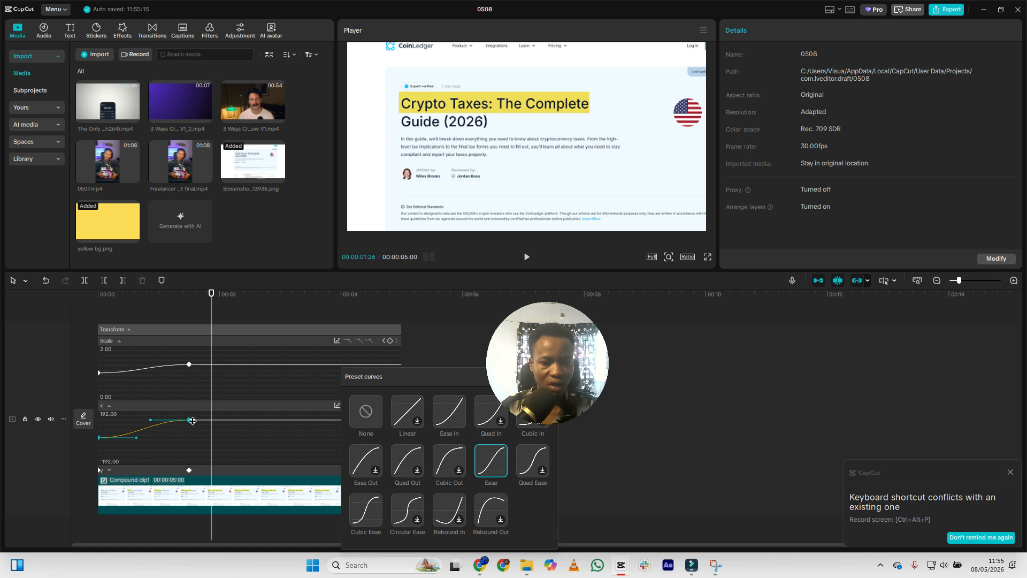
Try lowering the second keyframe on the X position curve, preview the motion, and undo the move
click(190, 421)
drag(191, 423, 199, 452)
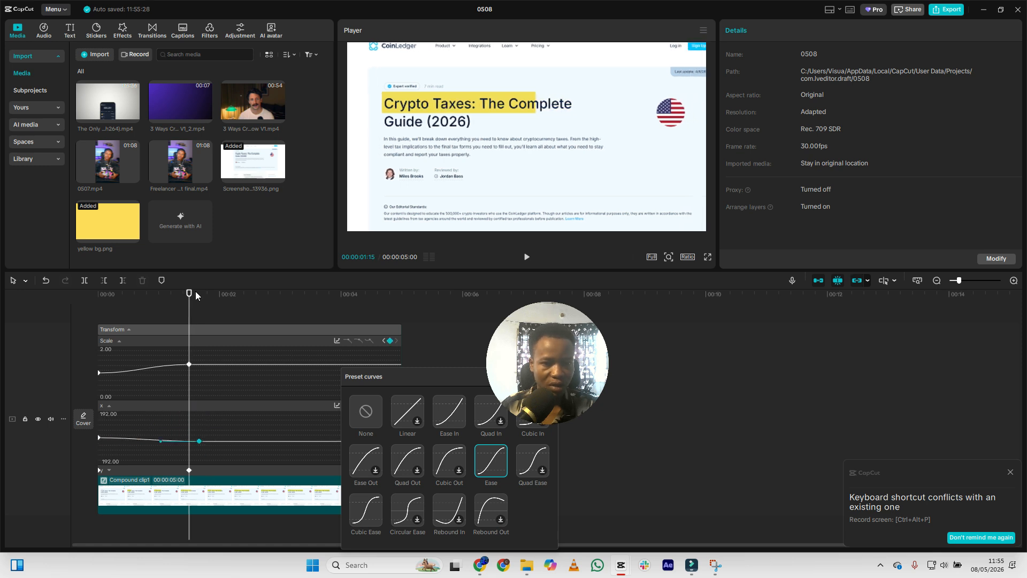
drag(189, 295, 75, 293)
key(space)
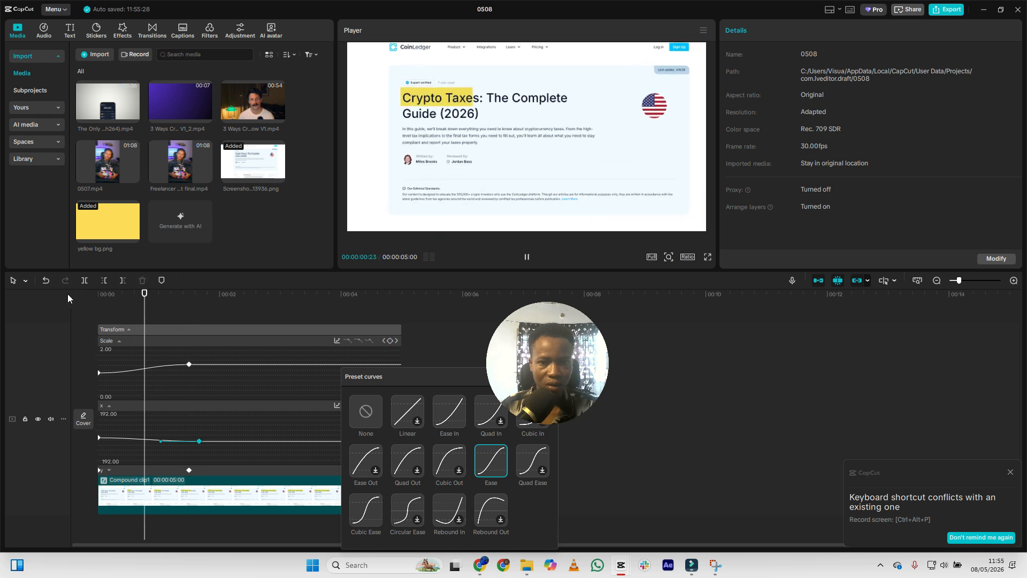
key(space)
key(ctrl+z)
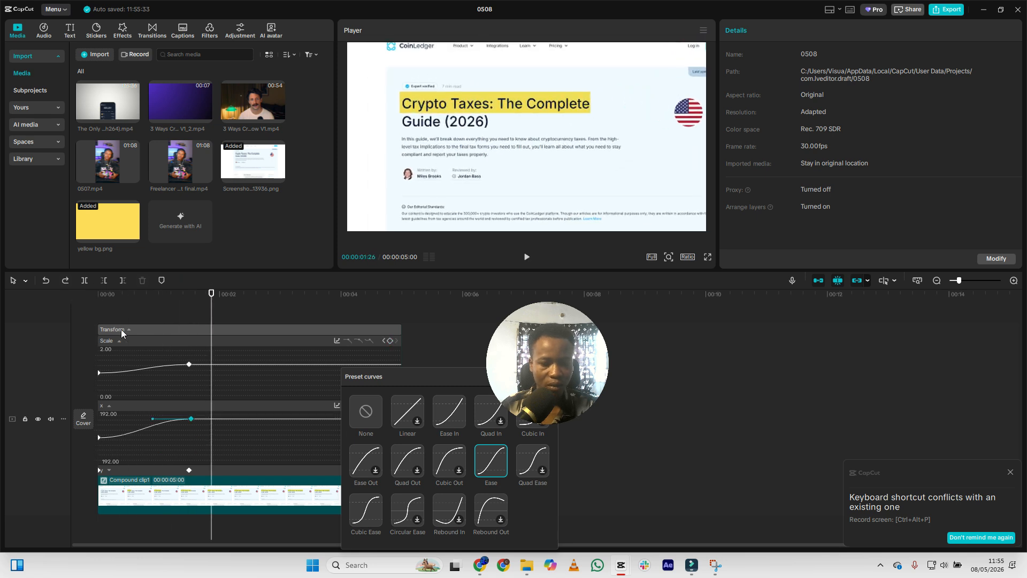
Play back the zoom from the start to check the restored X position curve
drag(210, 294, 56, 301)
key(space)
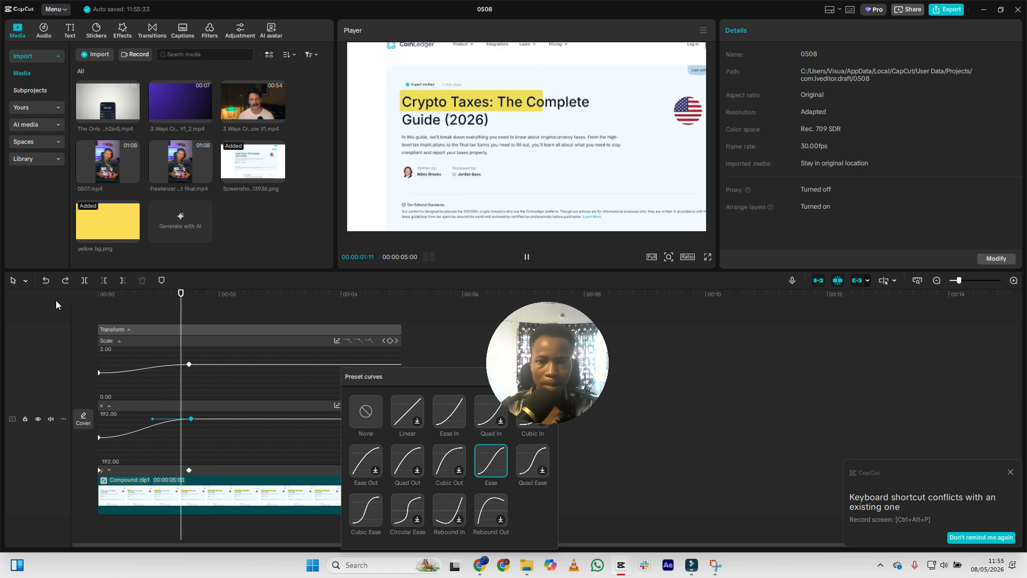
key(space)
Apply the Ease preset to the compound clip's Y position curve and play the finished zoom from the start
click(191, 418)
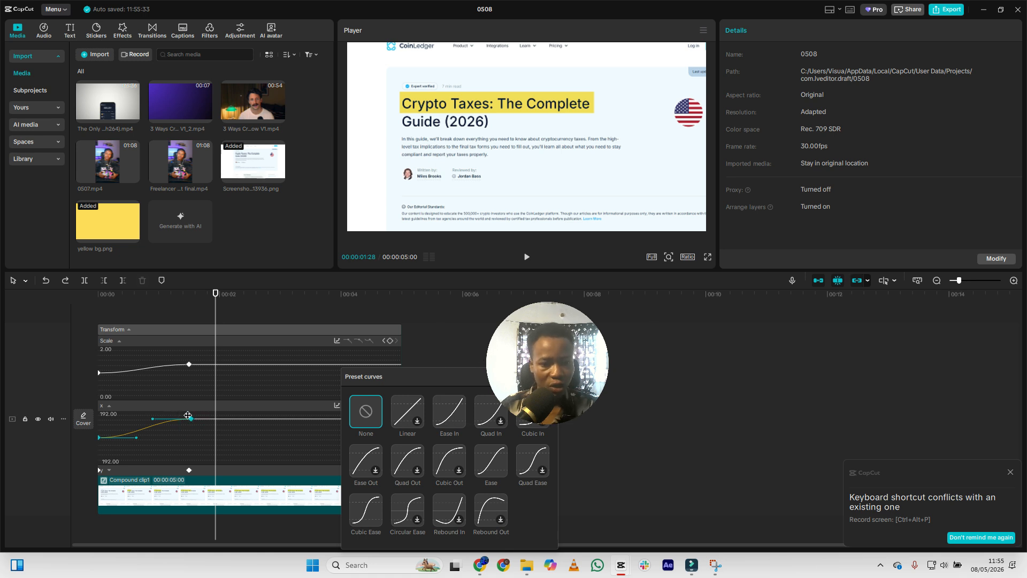
click(188, 468)
click(191, 486)
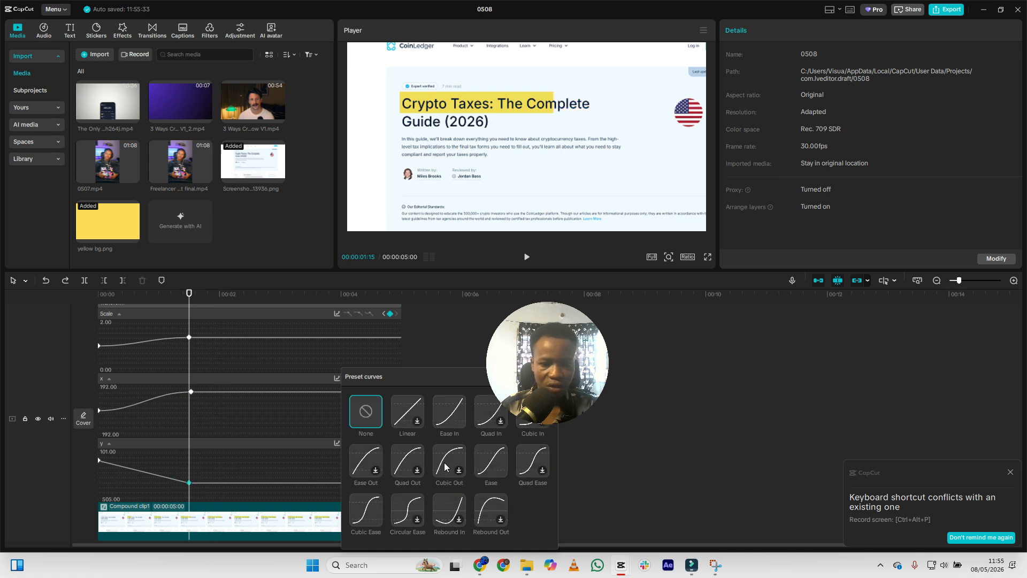
click(493, 467)
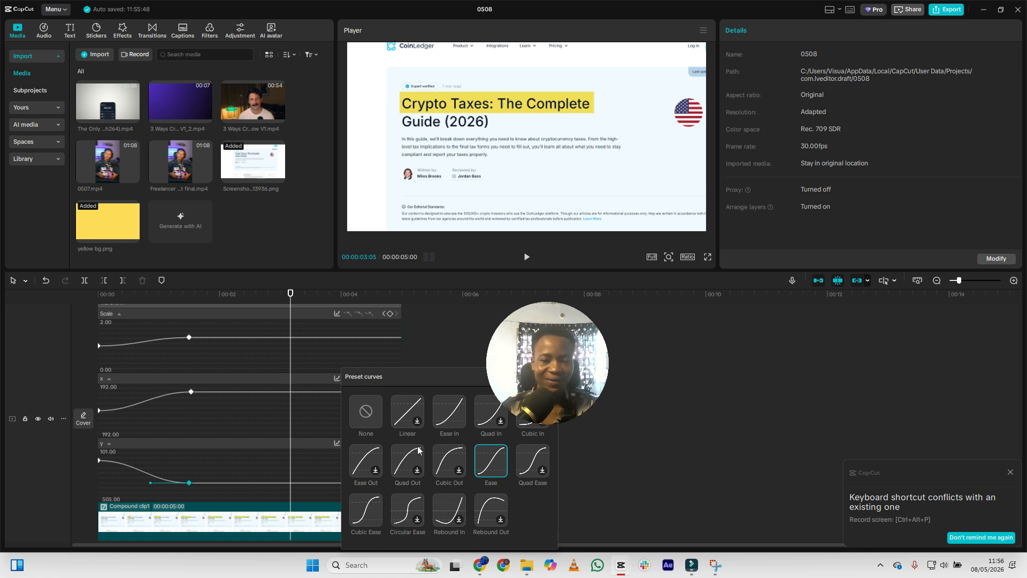
drag(290, 303, 30, 343)
key(space)
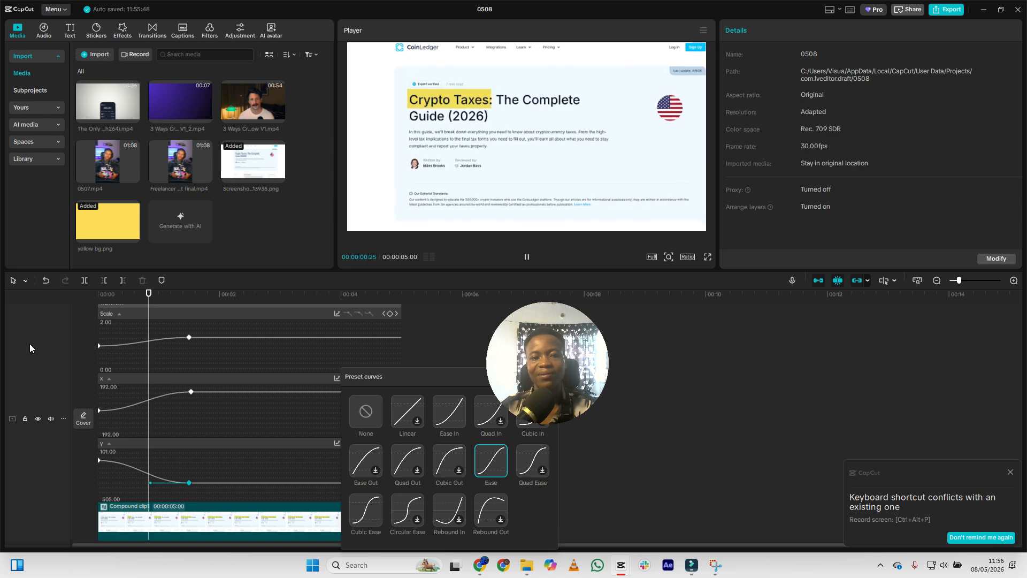